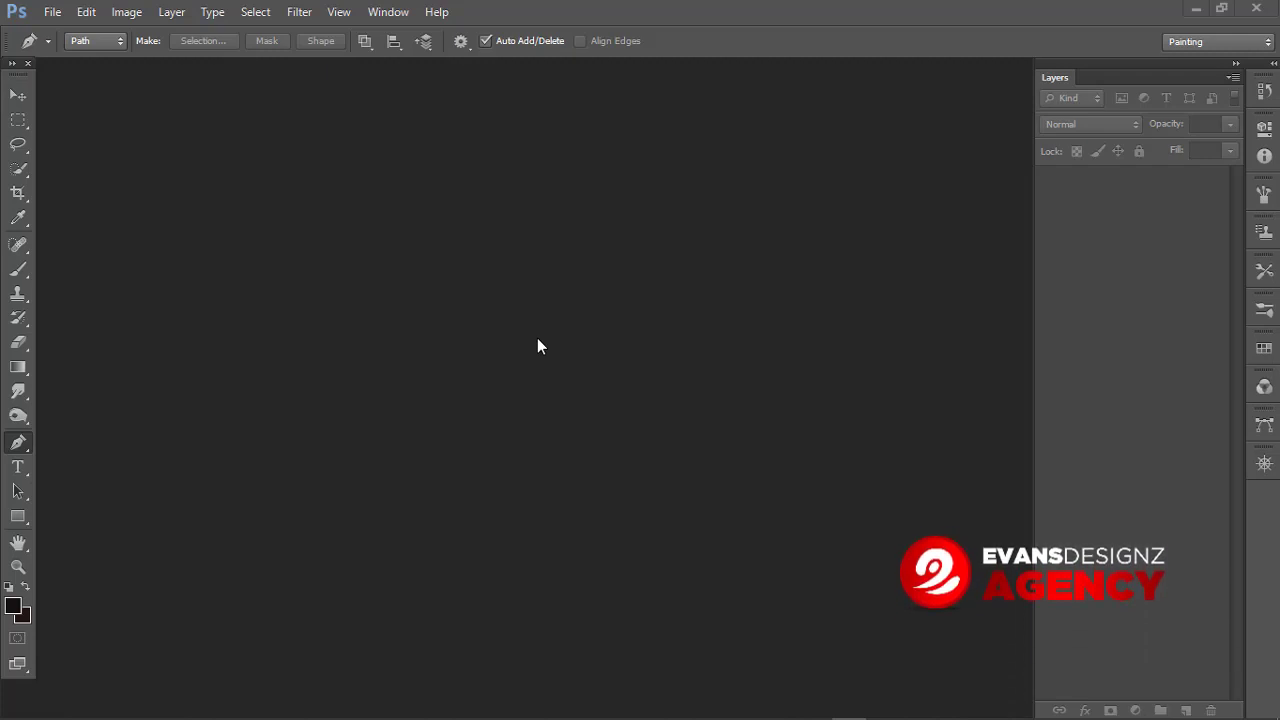
Step: Open the maje-voile-shirt-with-velvet-polka-dots image from the Downloads folder
left_click(52, 12)
left_click(80, 48)
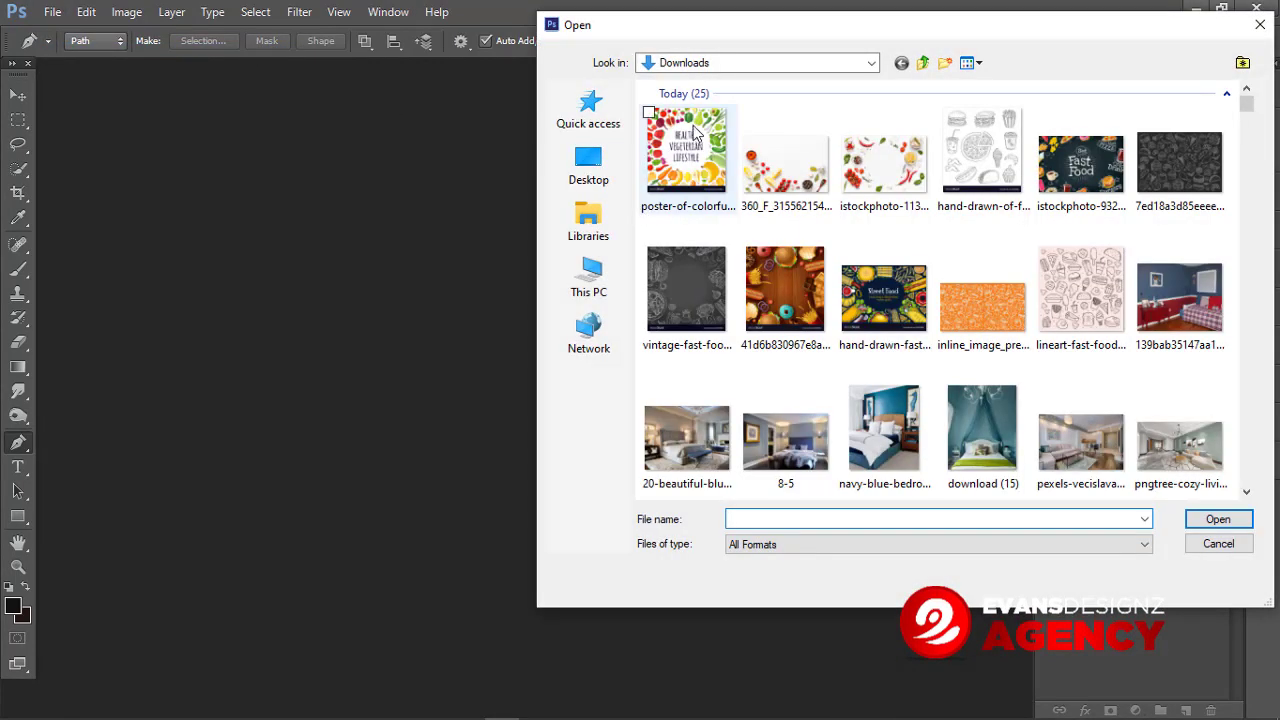
scroll(826, 283, "down", 5)
left_click(1205, 180)
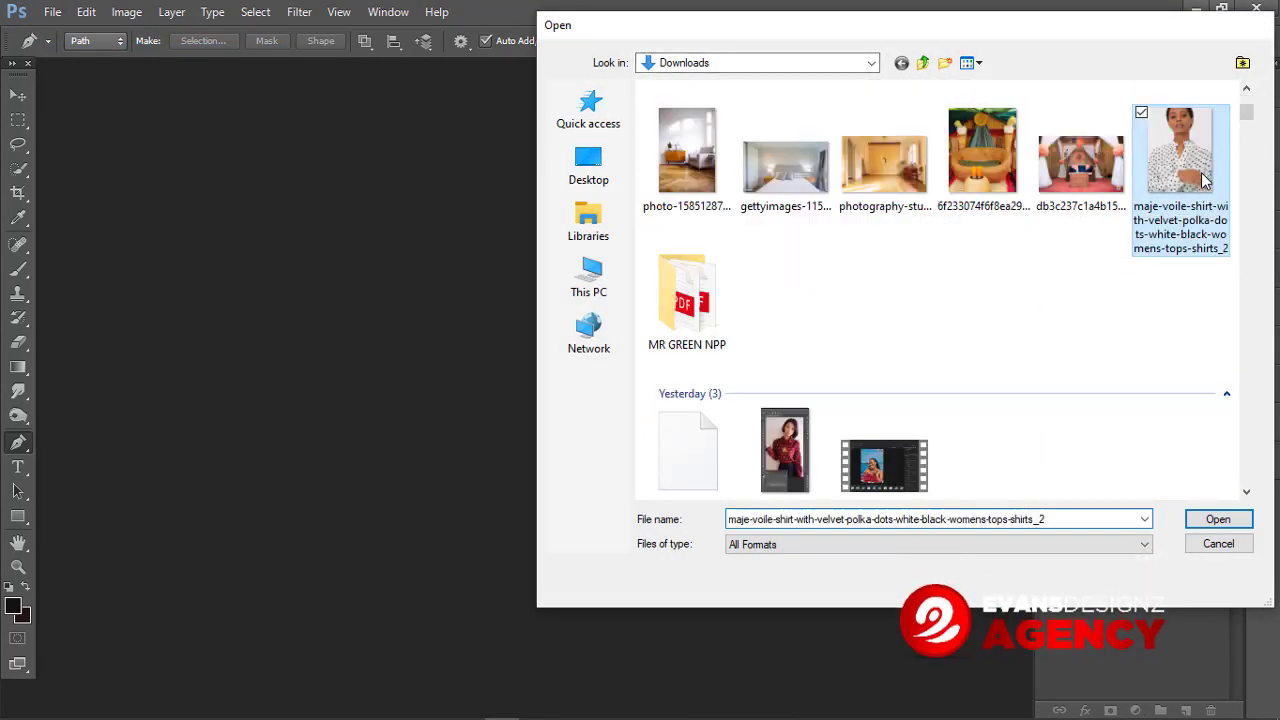
double_click(1205, 180)
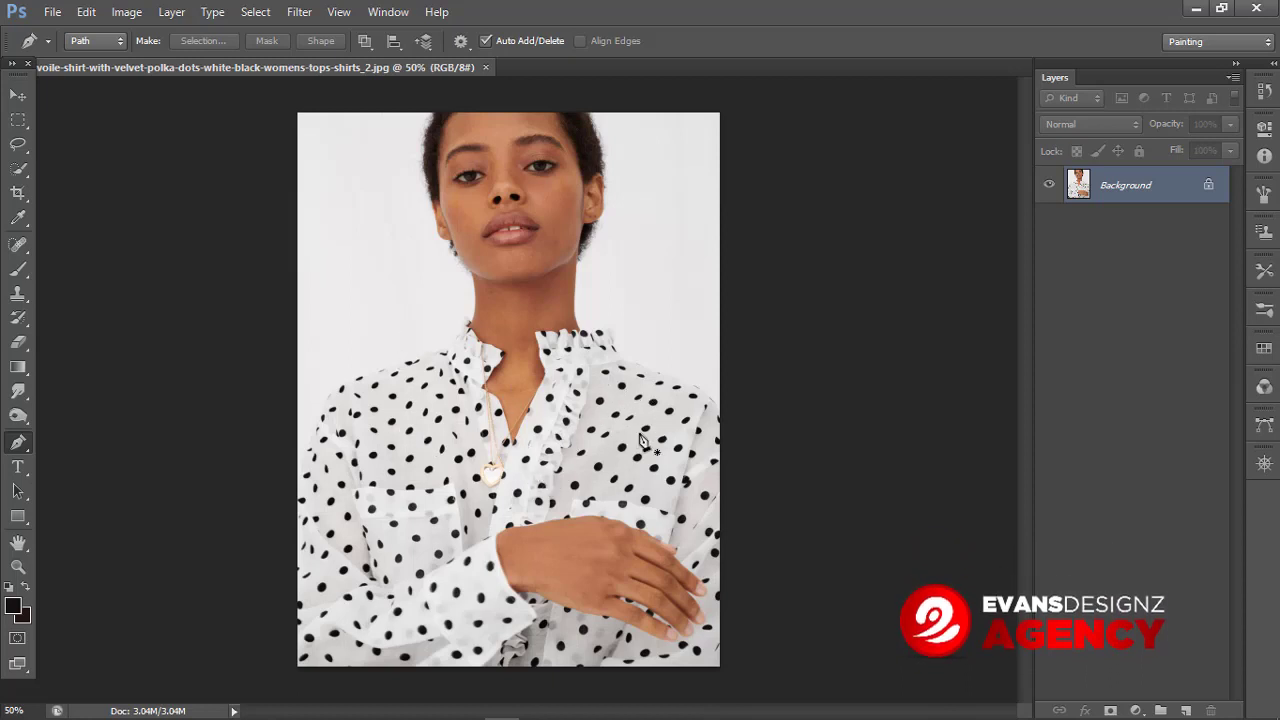
Step: Crop the photo's bottom edge up to just below the shirt collar and commit the crop
left_click(18, 191)
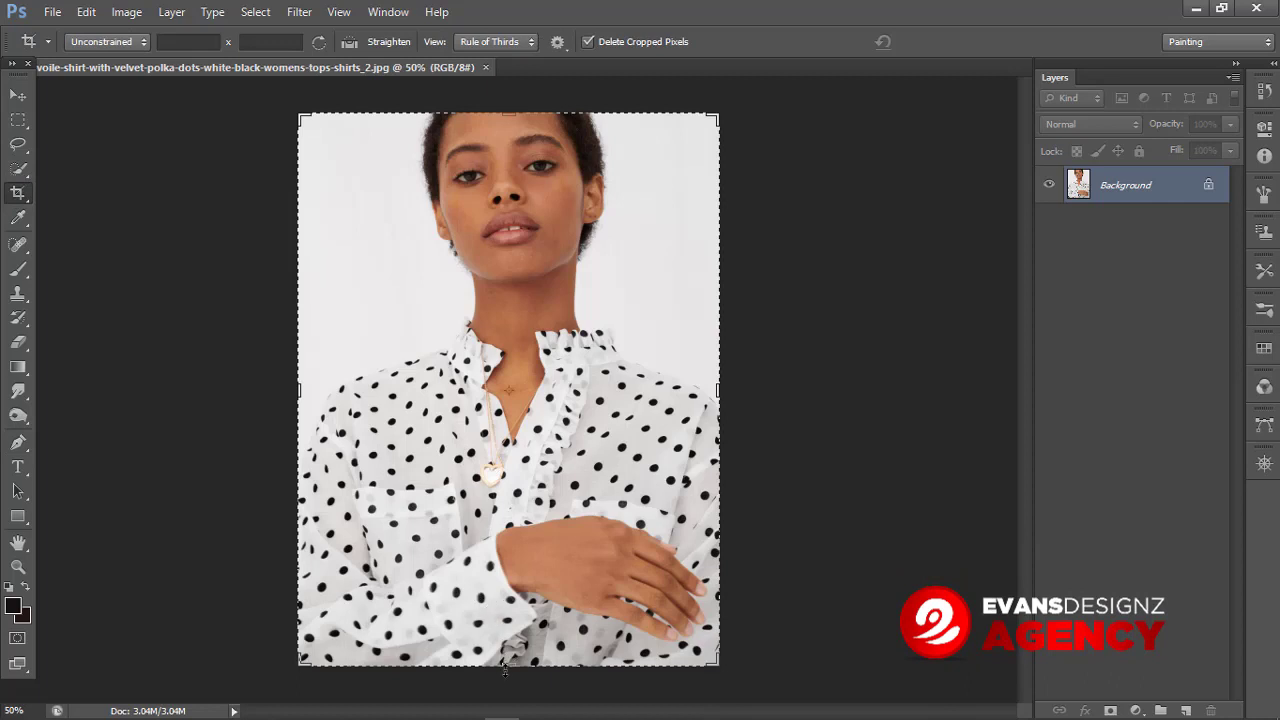
left_click_drag(505, 669, 564, 557)
left_click(942, 43)
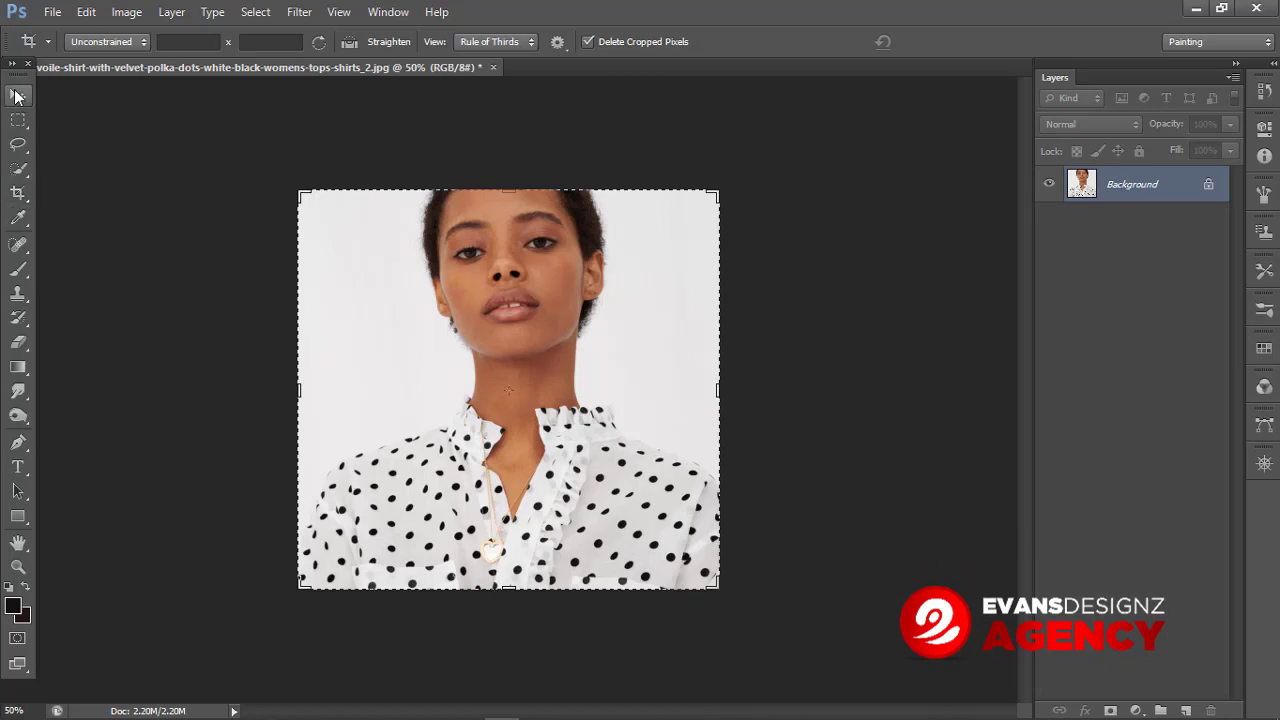
left_click(17, 96)
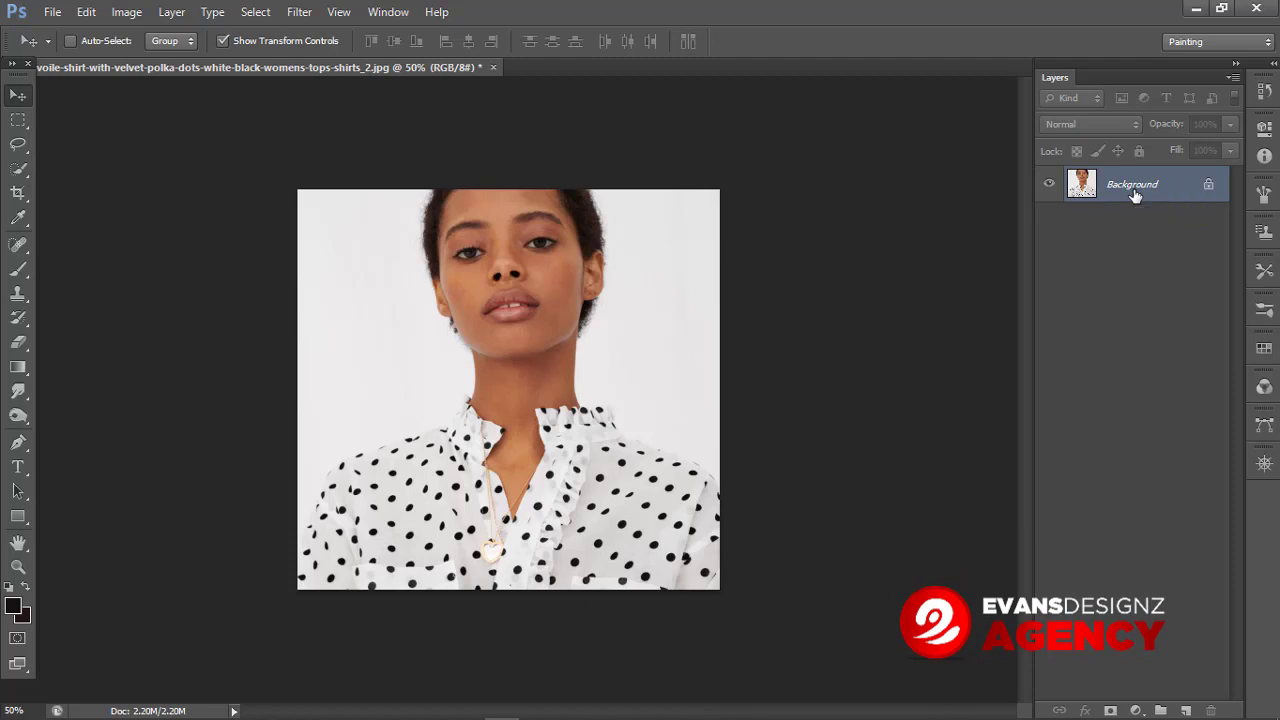
Step: Duplicate the image layer three times, naming the last copy Layer 1 copy 2
key("ctrl+j")
key("ctrl+j")
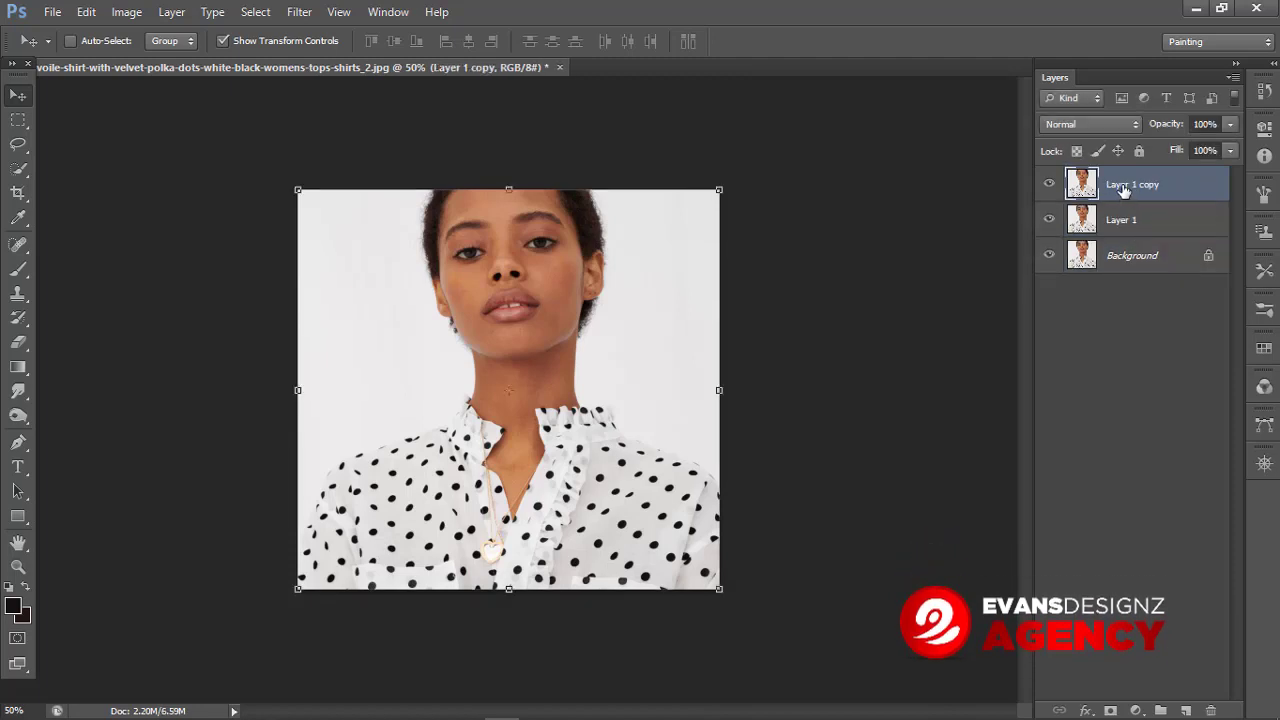
right_click(1124, 190)
left_click(964, 136)
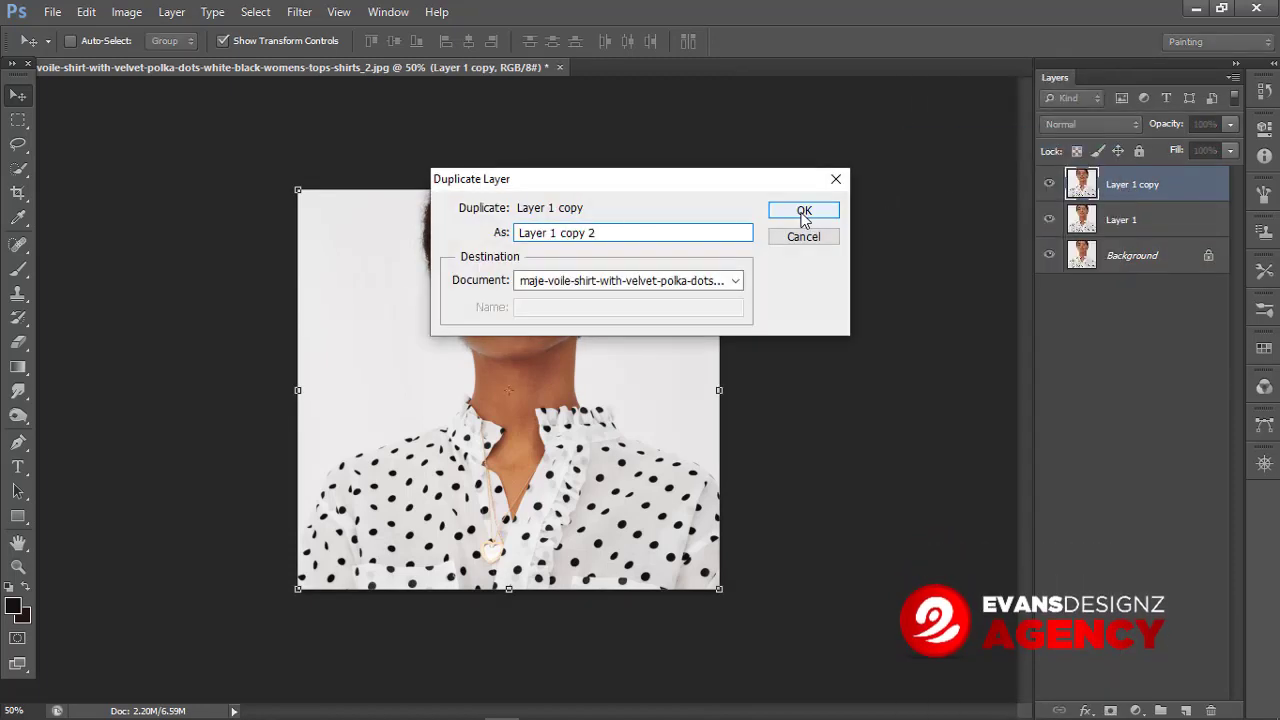
left_click(806, 212)
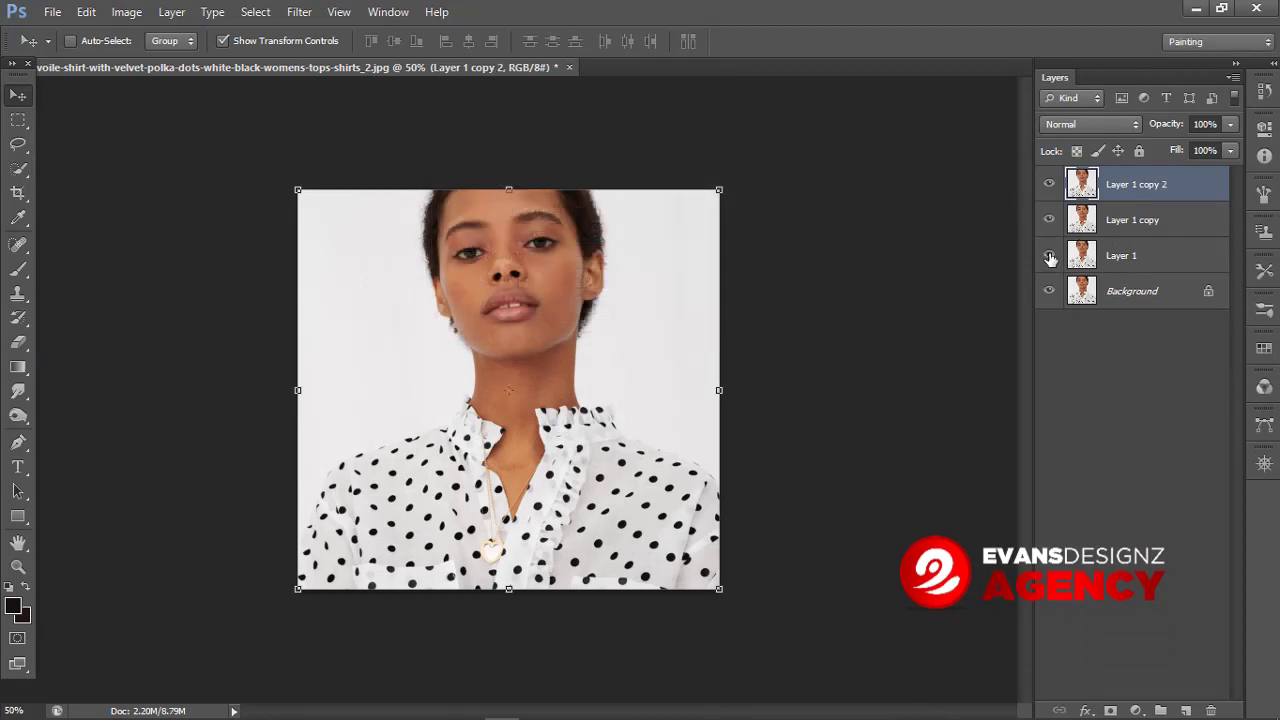
Step: Delete the Background layer and the top duplicate layer Layer 1 copy 2
left_click(1123, 306)
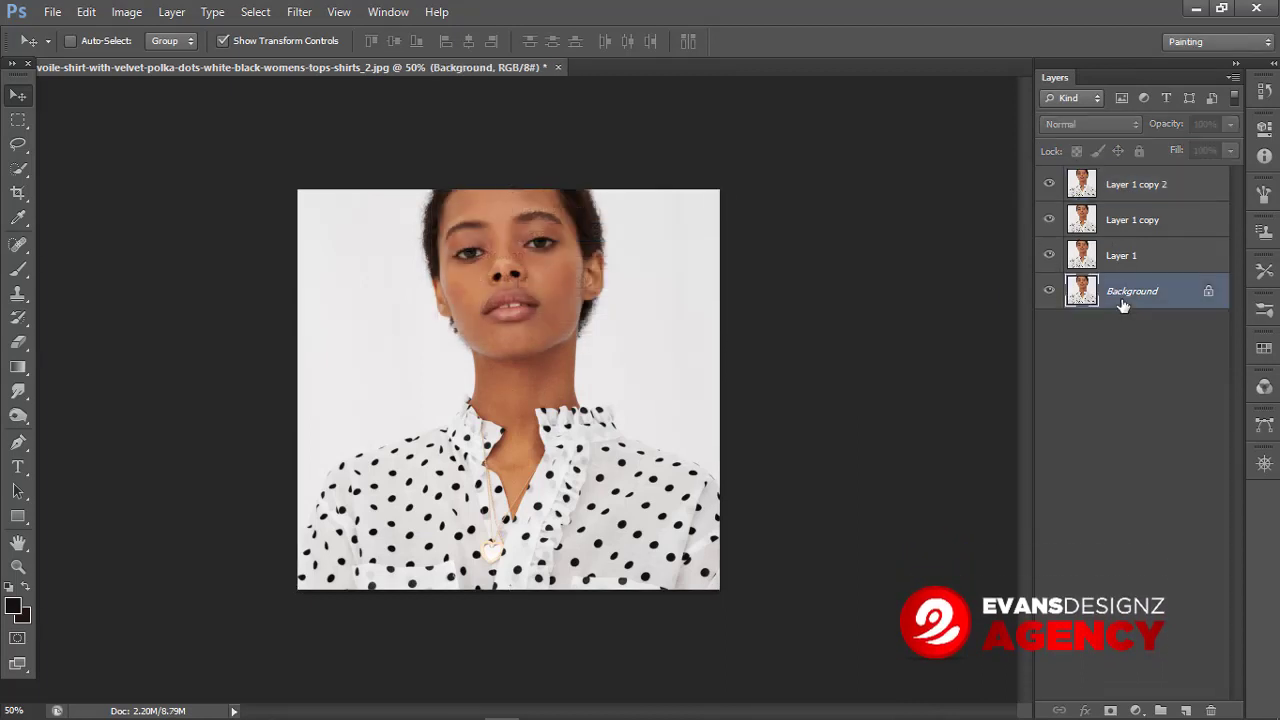
key("Delete")
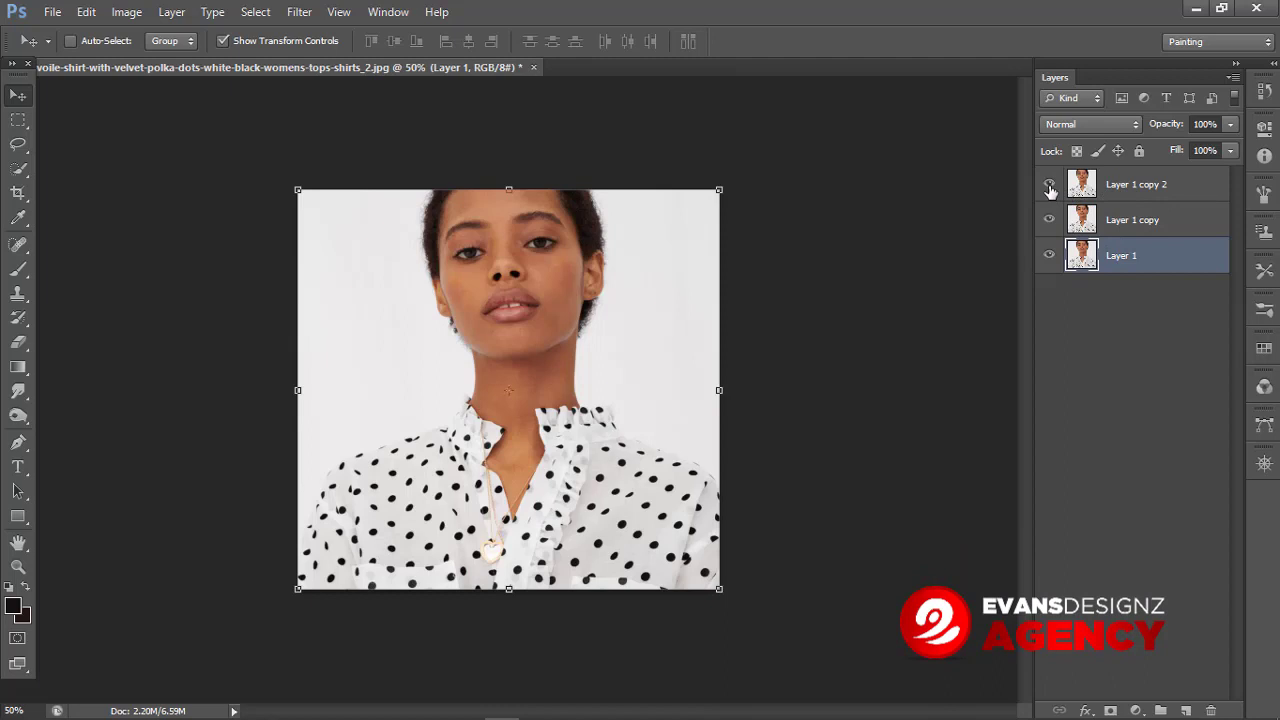
left_click(1130, 190)
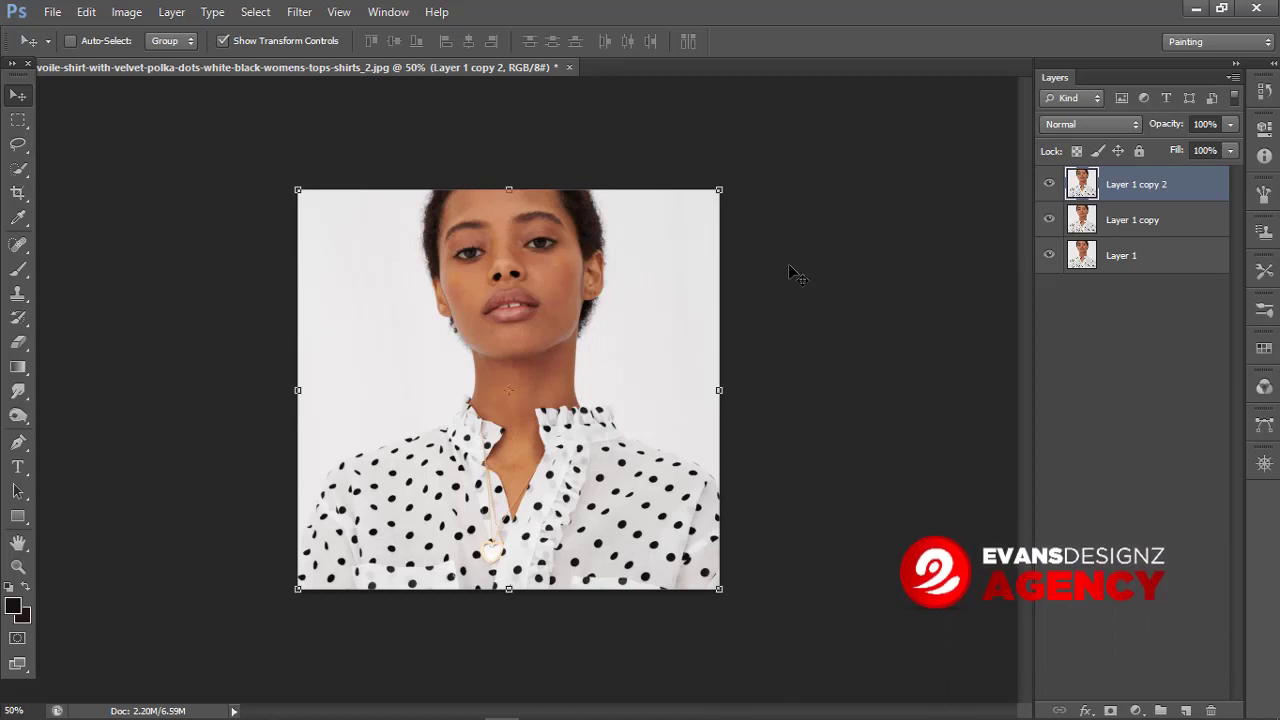
right_click(1143, 200)
left_click(1020, 162)
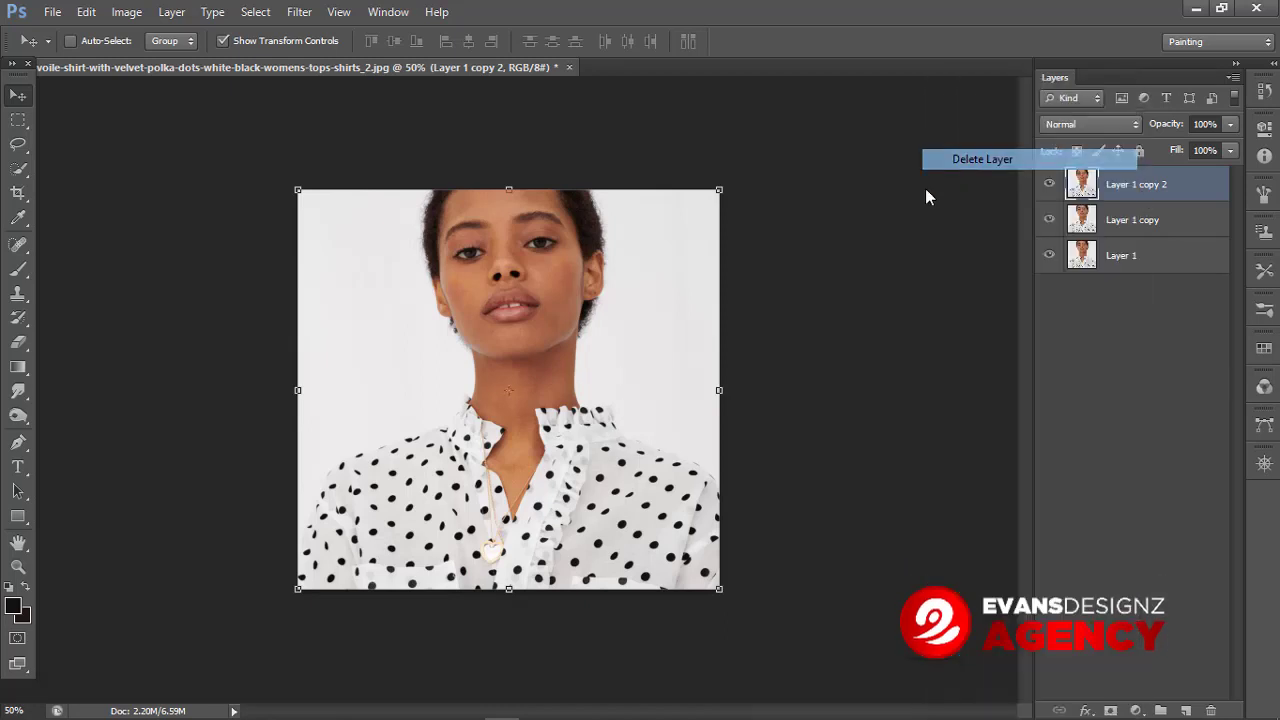
key("Return")
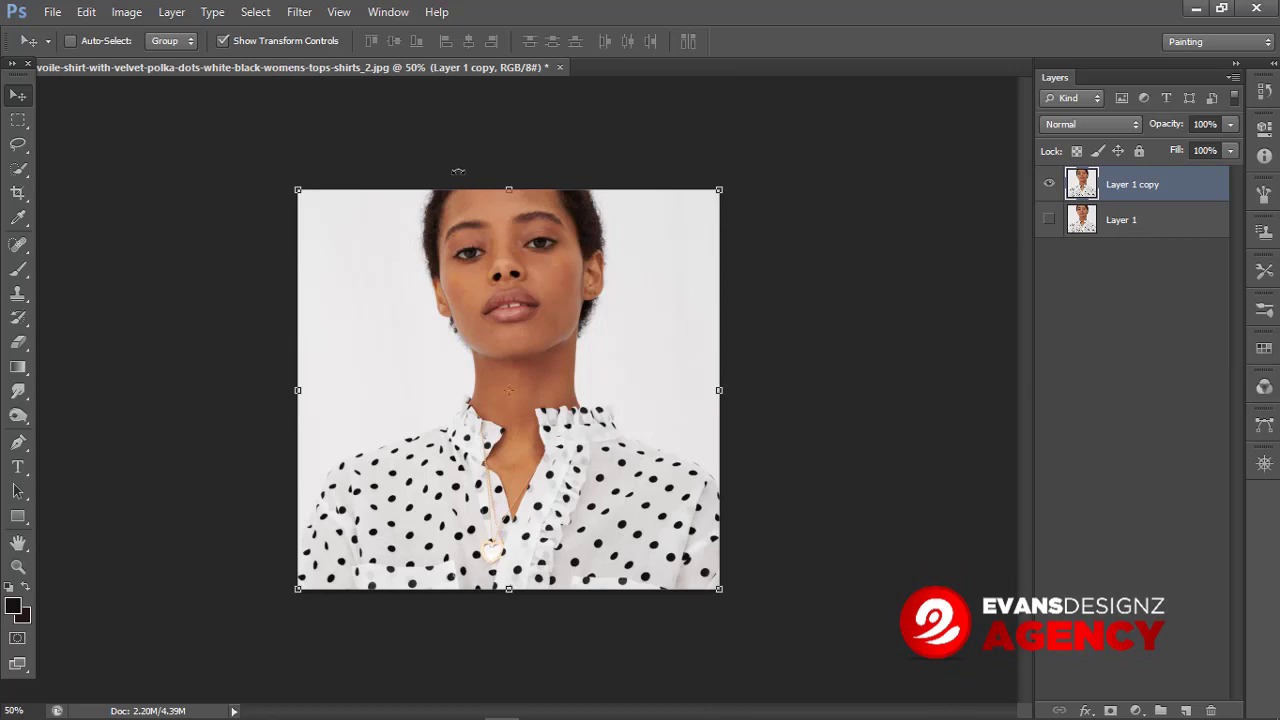
Step: Set the image resolution to 300 pixels/inch in the Image Size dialog
left_click(128, 12)
left_click(176, 148)
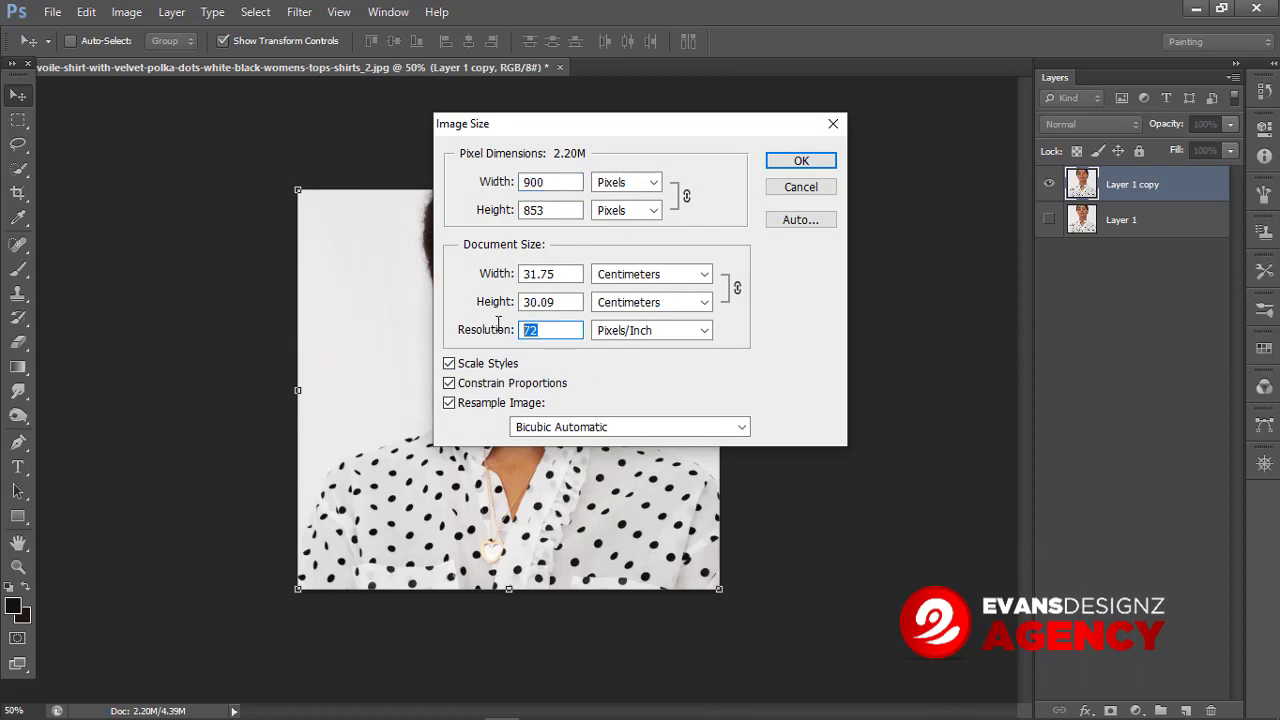
type("00300")
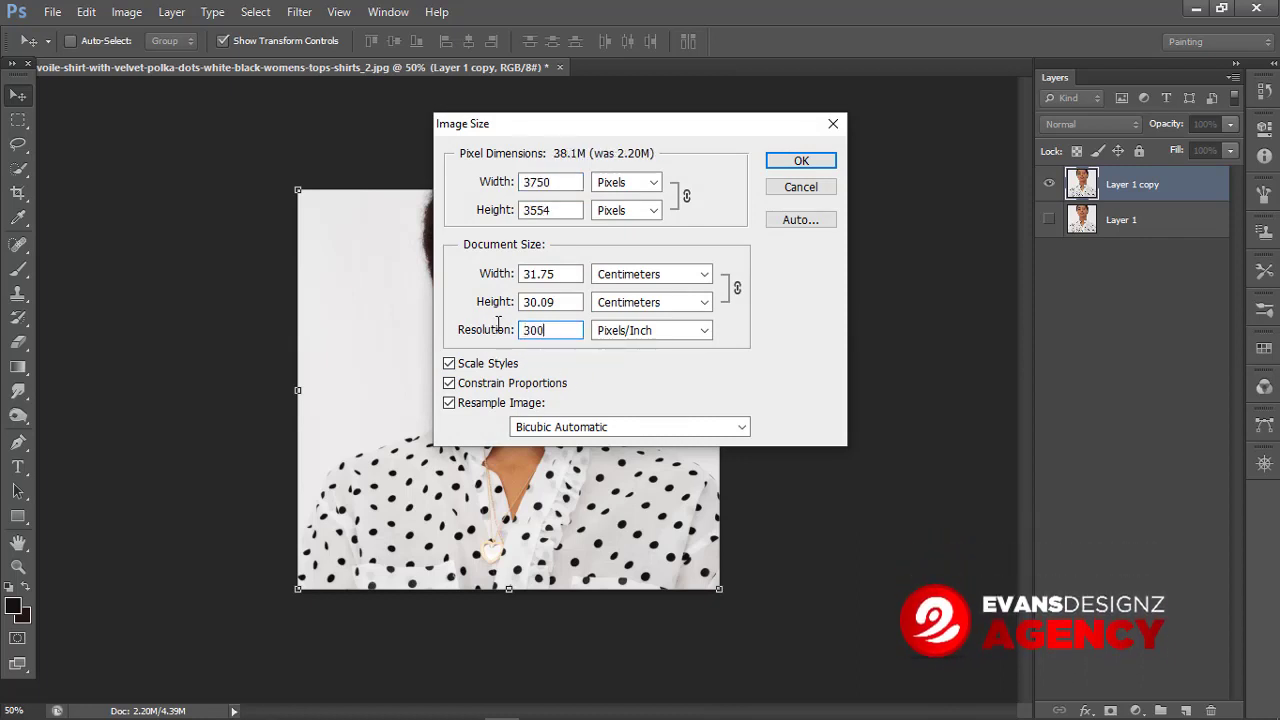
key("Return")
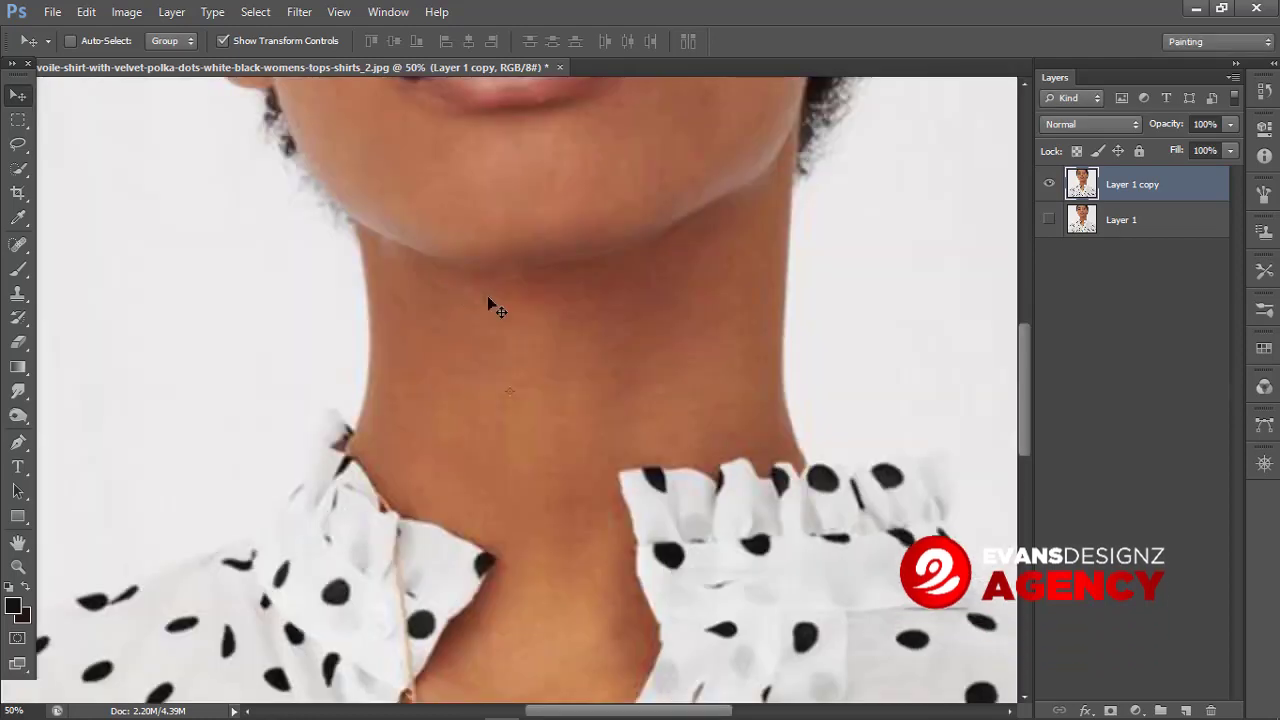
Step: With the Pen tool, start a path at the left collar tip and add anchors along the ruffled collar edge
scroll(550, 360, "down", 2)
scroll(547, 345, "down", 5)
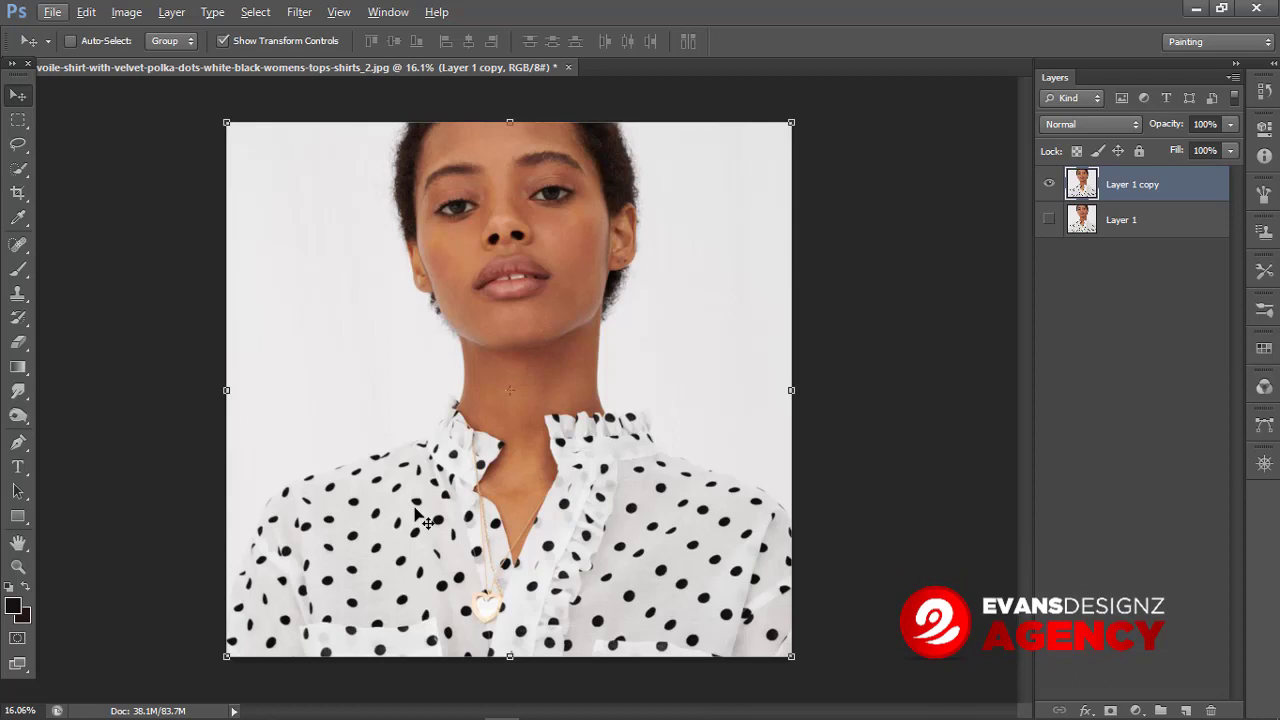
left_click(18, 442)
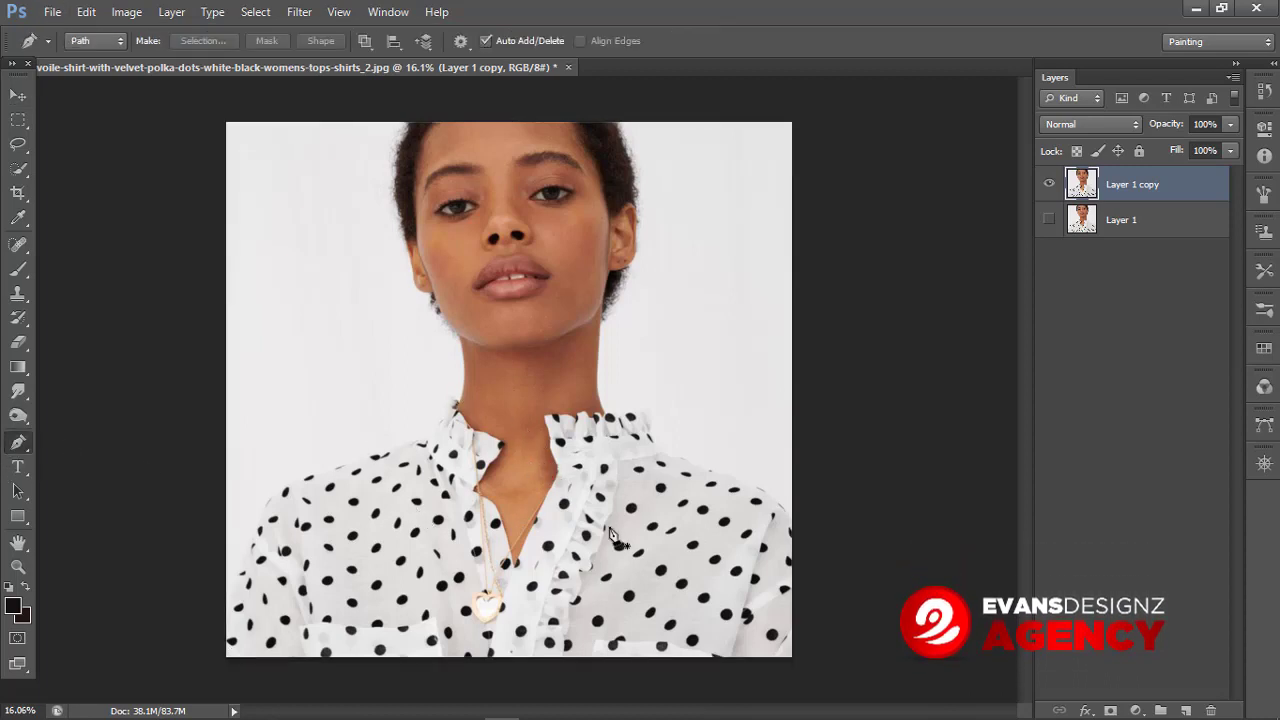
scroll(480, 500, "up", 4)
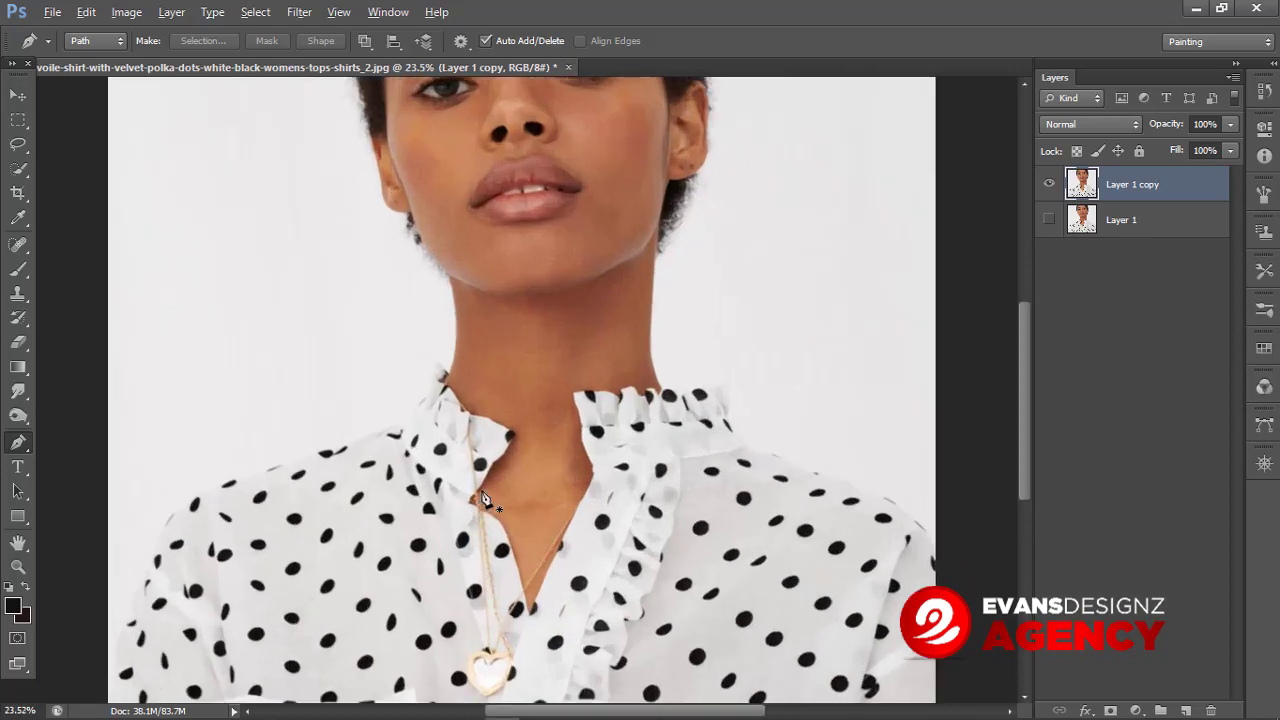
scroll(480, 500, "down", 2)
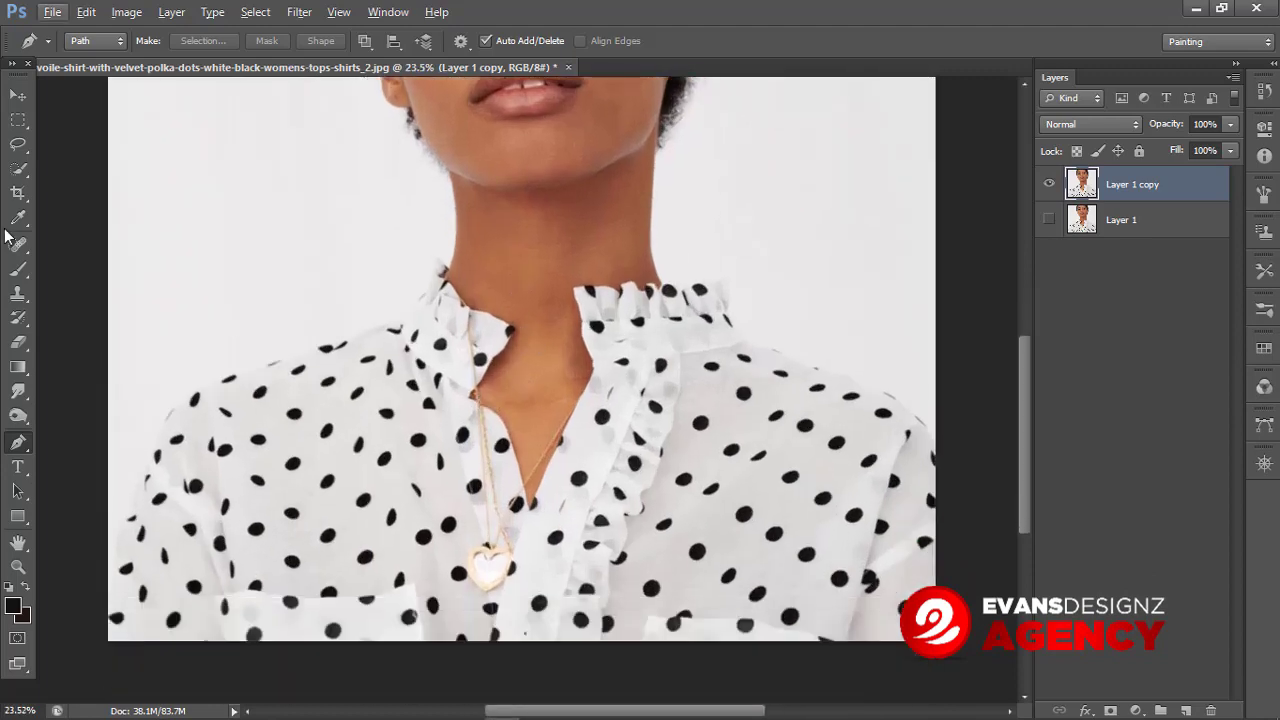
left_click(17, 147)
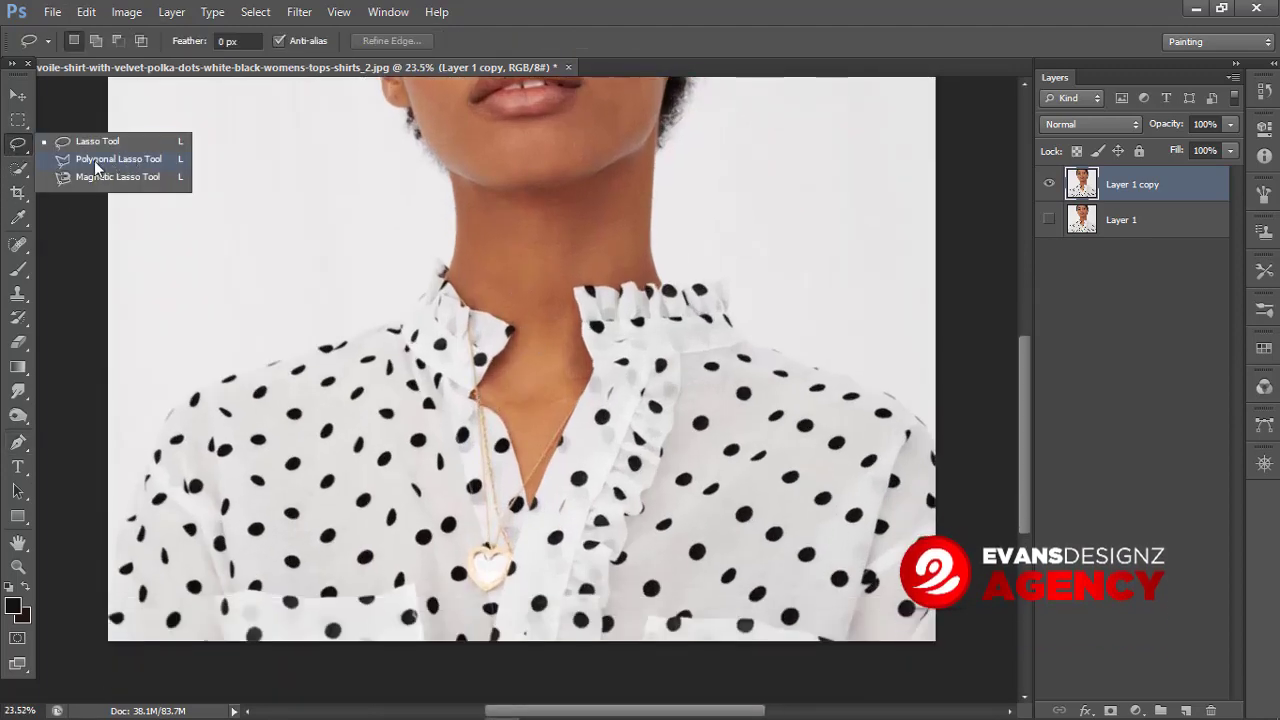
left_click(574, 5)
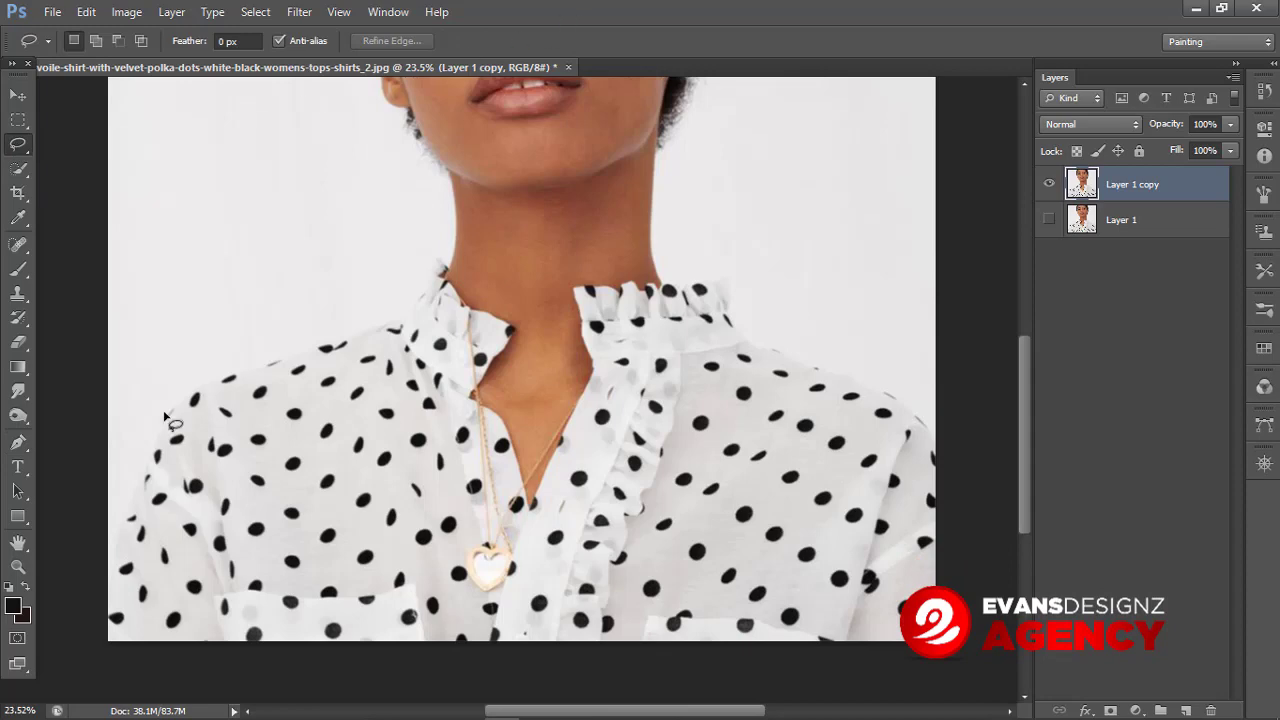
left_click(18, 443)
scroll(462, 270, "up", 2)
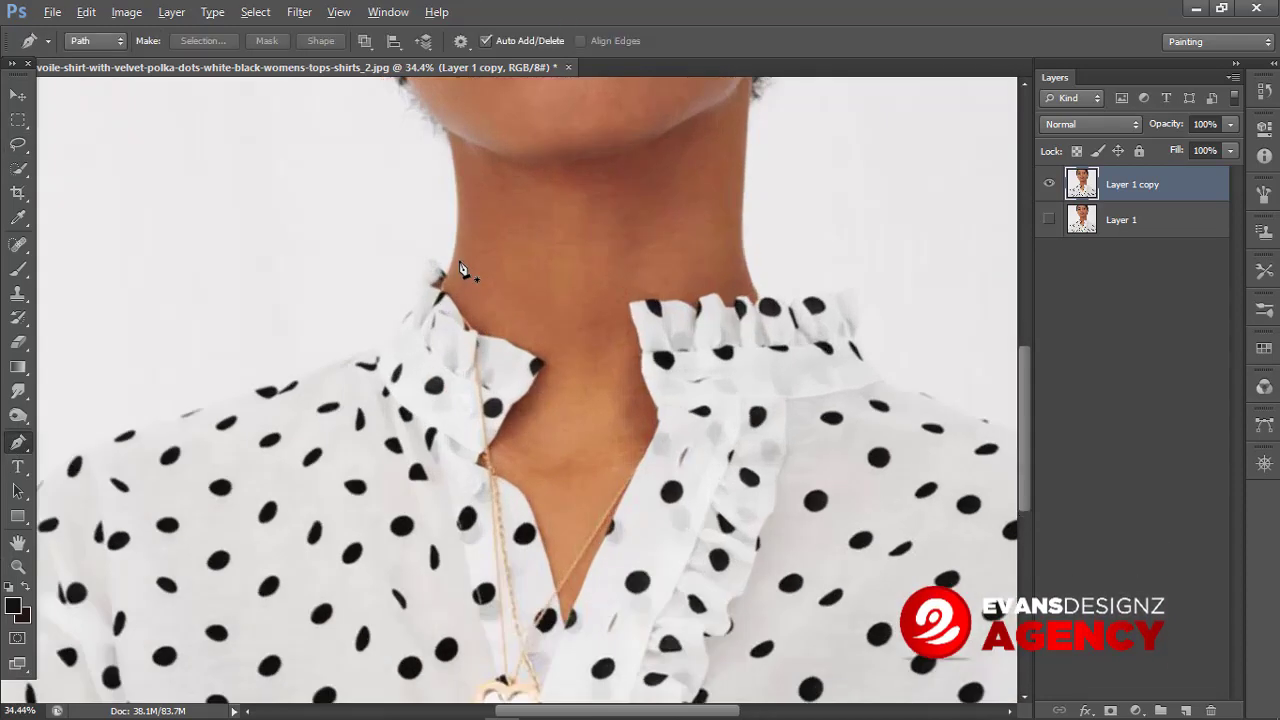
scroll(464, 280, "up", 3)
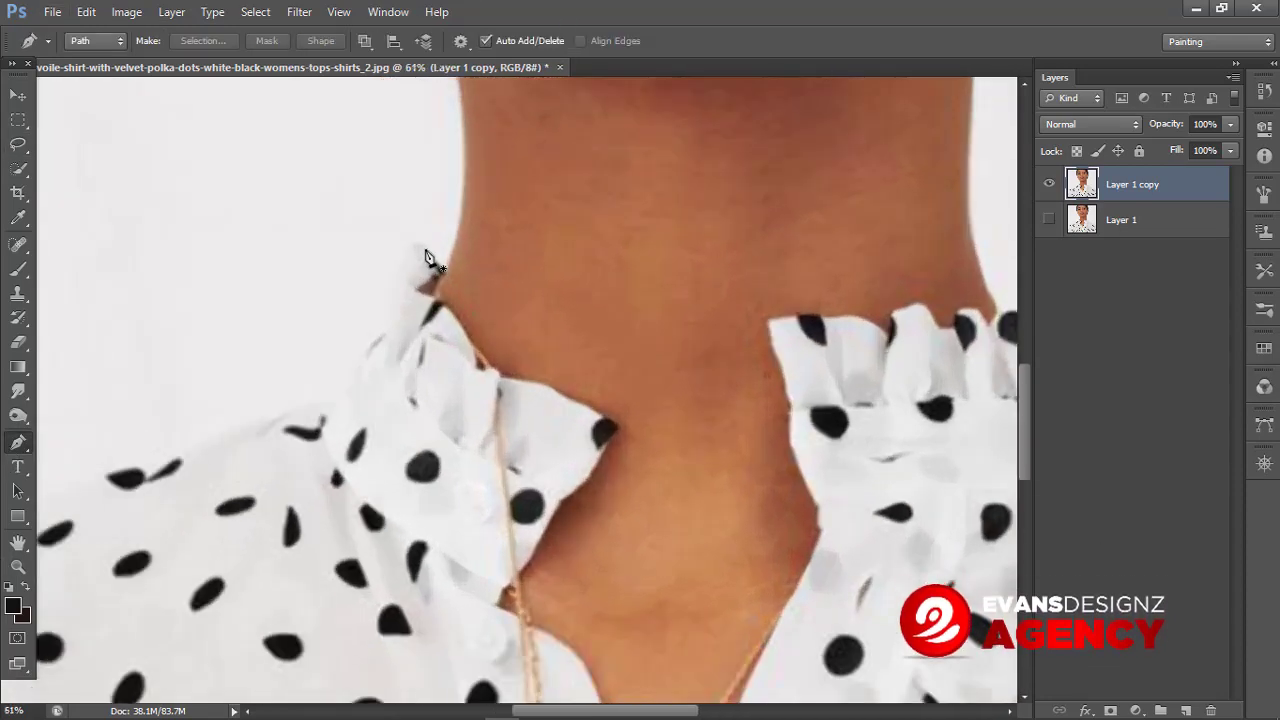
left_click(421, 245)
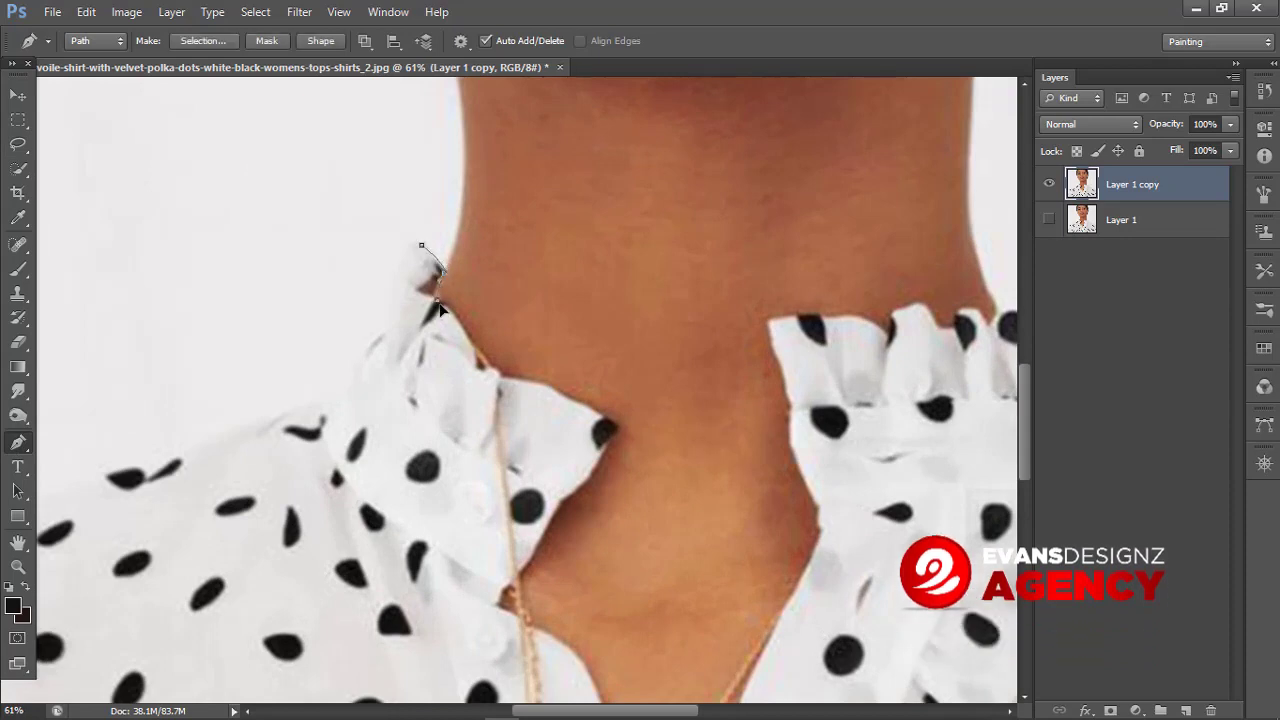
left_click(480, 361)
Step: Continue the path with curved anchors down the left edge of the neckline opening
left_click_drag(502, 375, 610, 434)
scroll(572, 450, "down", 2)
scroll(567, 409, "up", 4)
left_click_drag(589, 375, 604, 384)
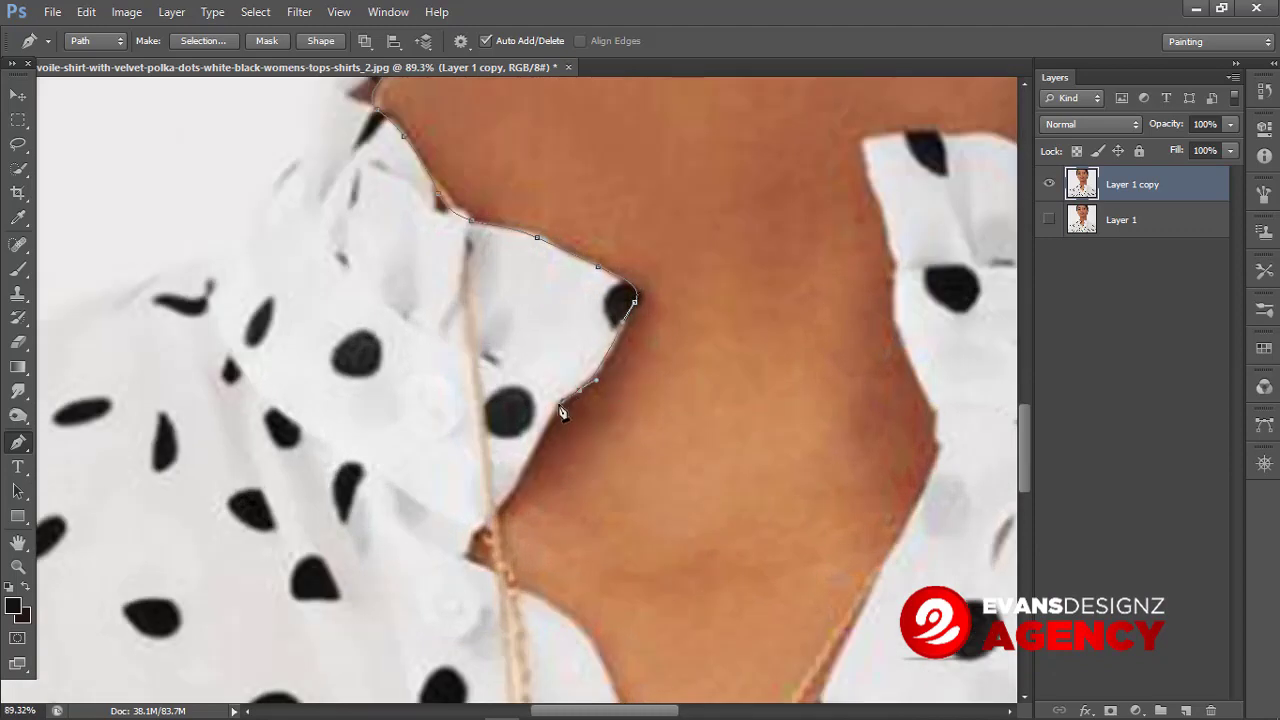
left_click_drag(515, 483, 507, 498)
scroll(503, 442, "down", 2)
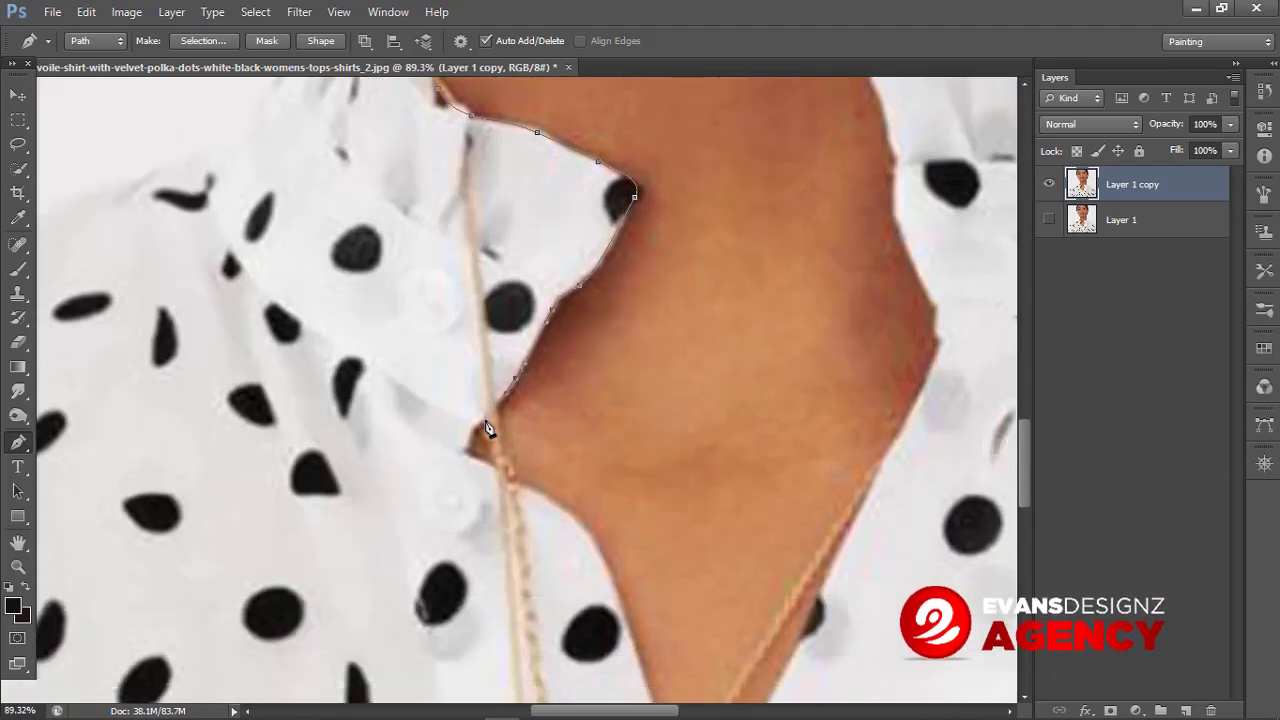
left_click_drag(472, 451, 488, 460)
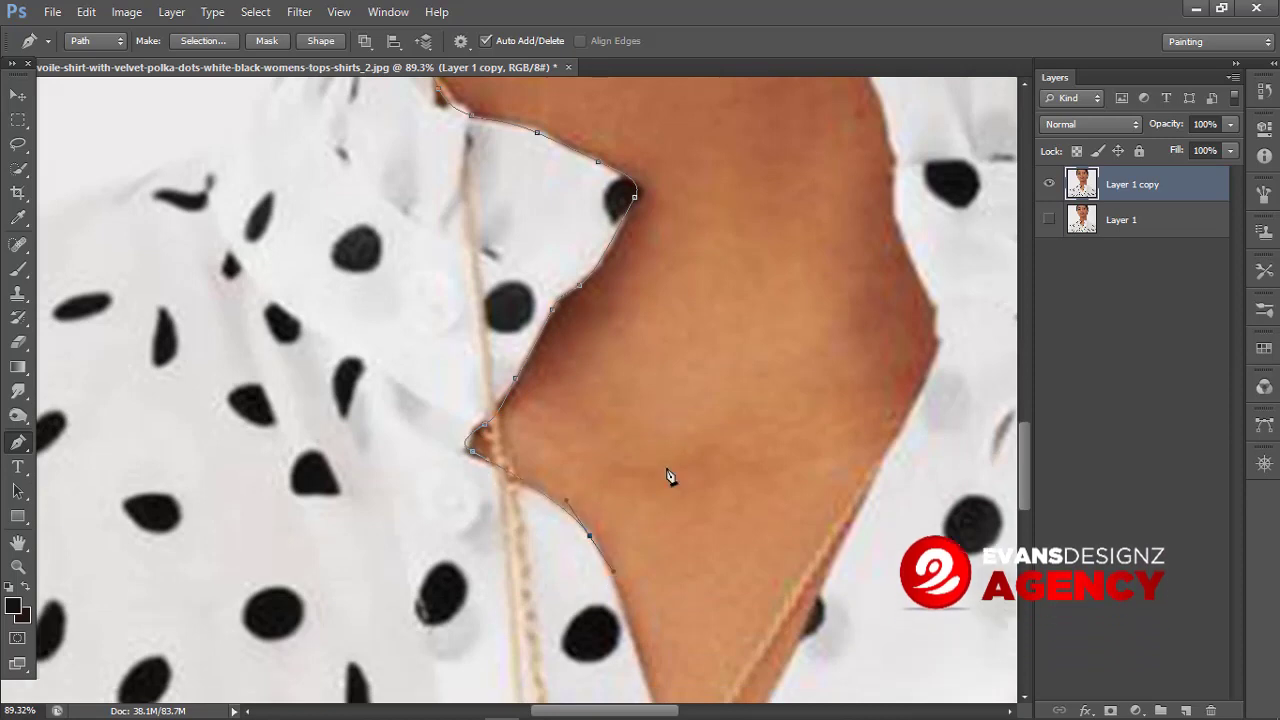
Step: Inspect the traced path along the neckline and around the whole shirt outline at different zoom levels
scroll(665, 500, "down", 4)
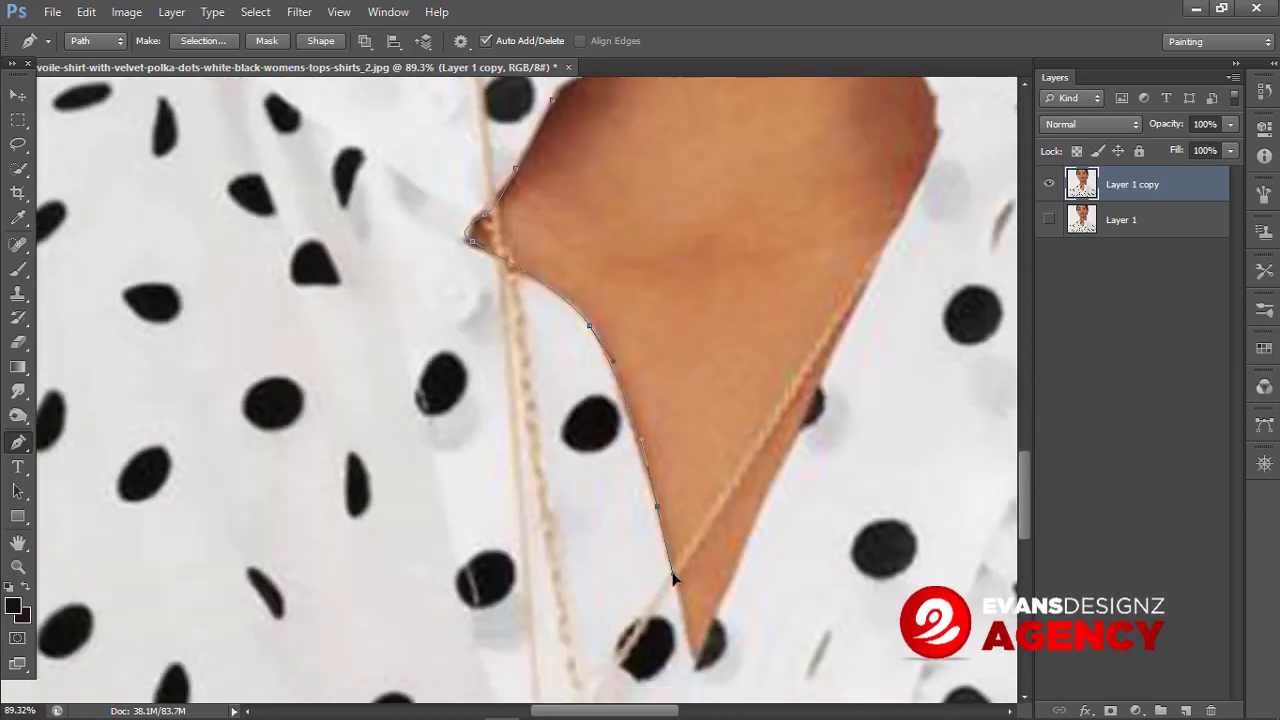
scroll(700, 480, "down", 4)
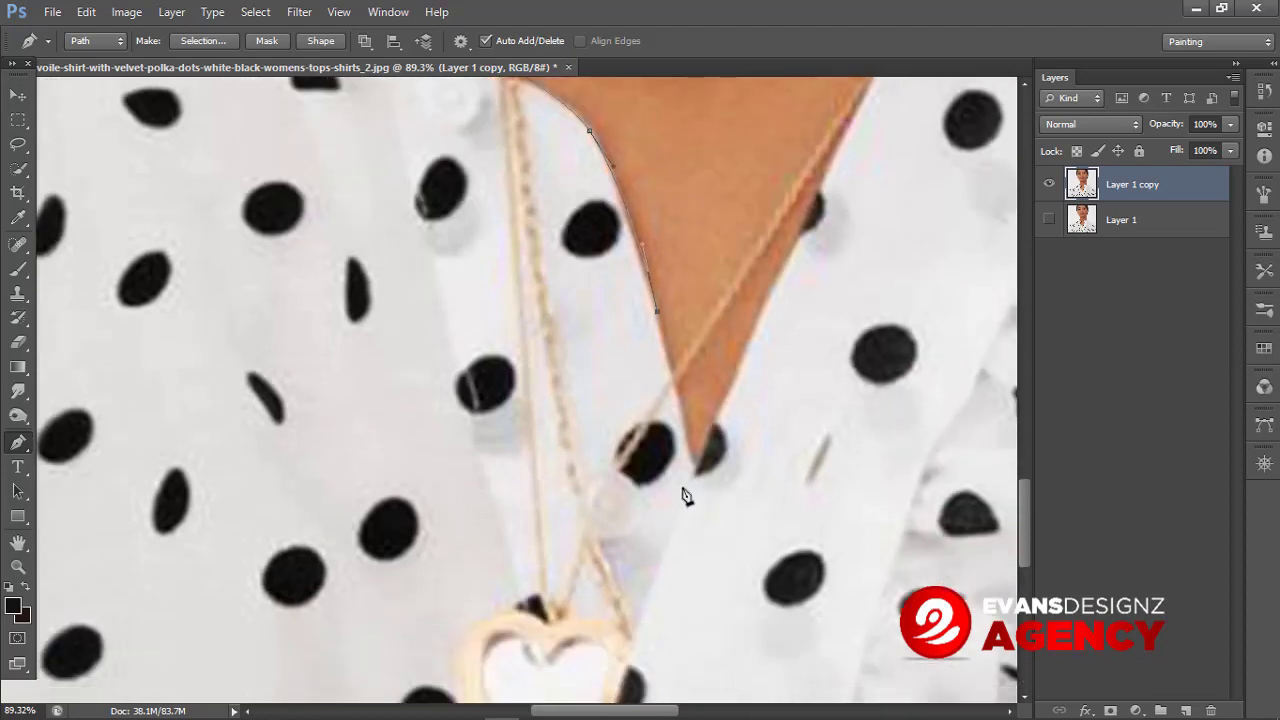
scroll(745, 445, "up", 1)
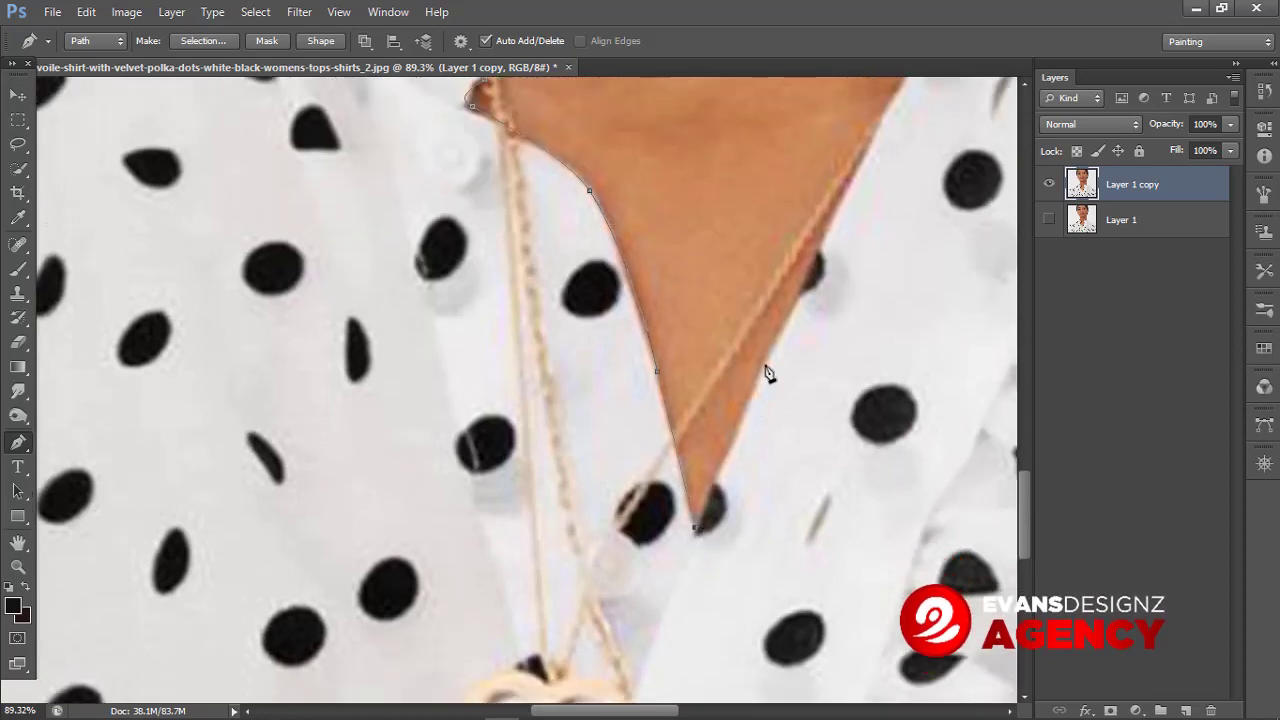
scroll(835, 312, "up", 2)
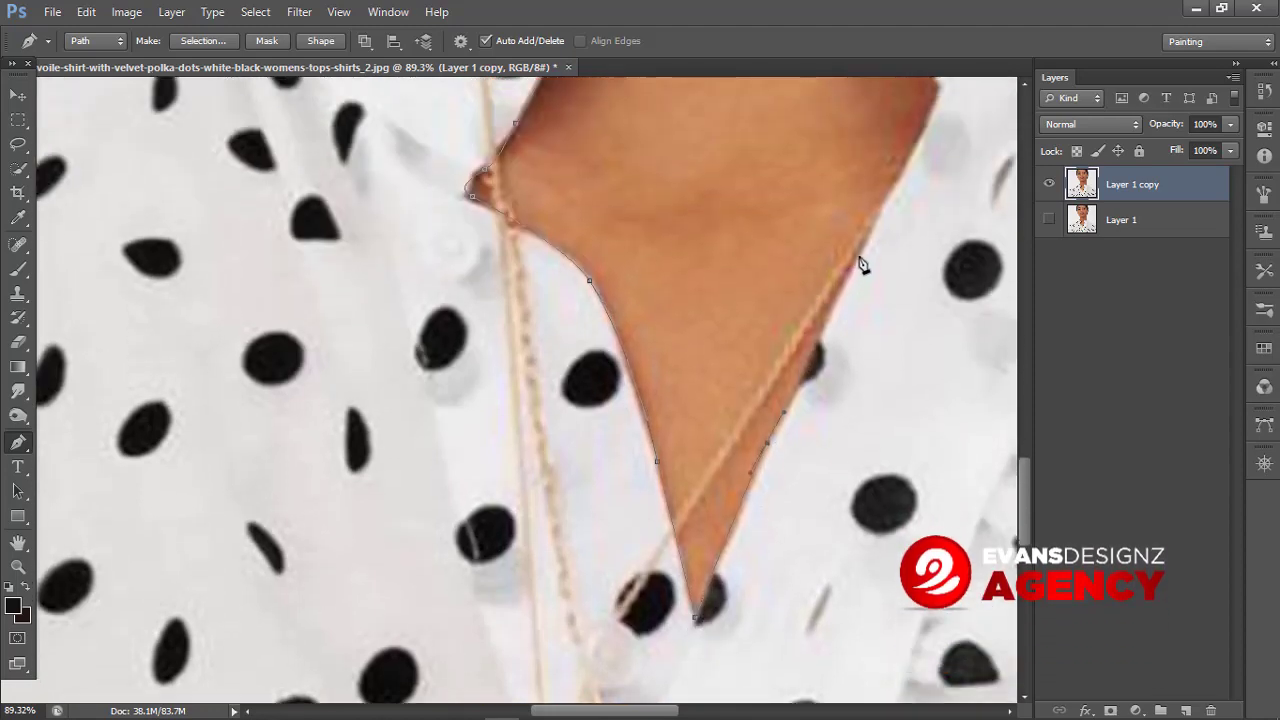
scroll(457, 463, "down", 3)
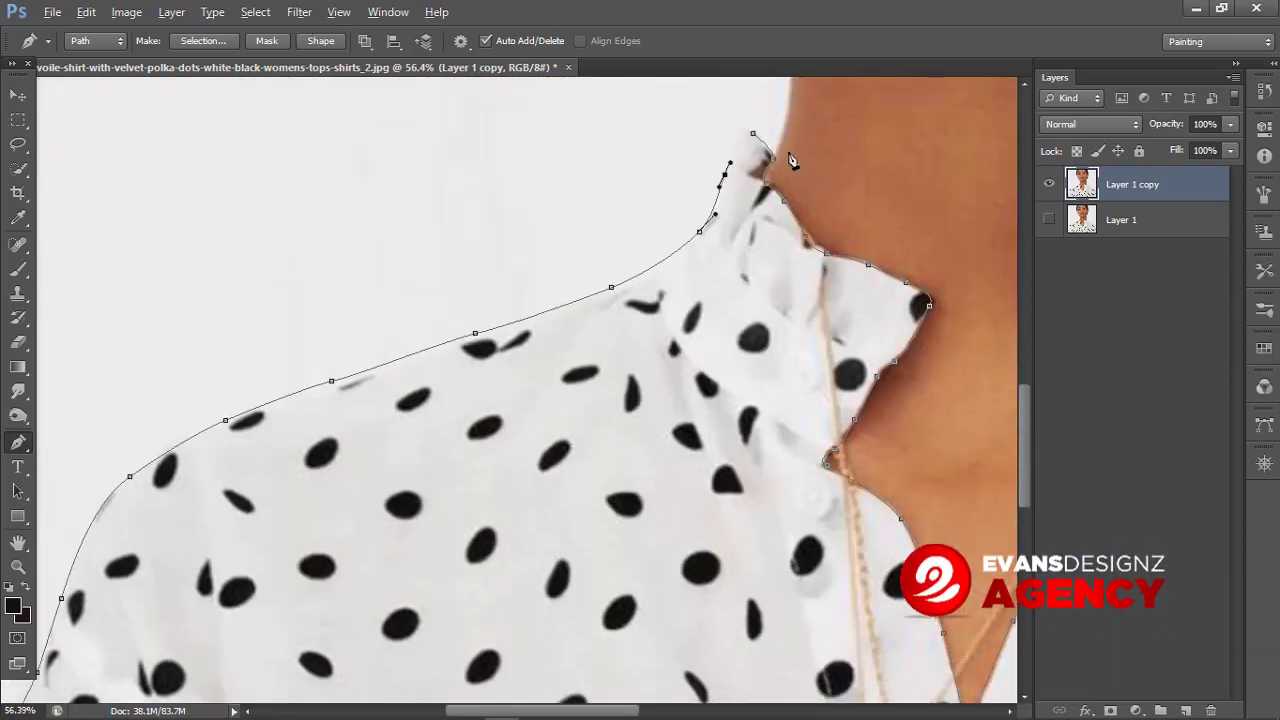
scroll(791, 163, "up", 2)
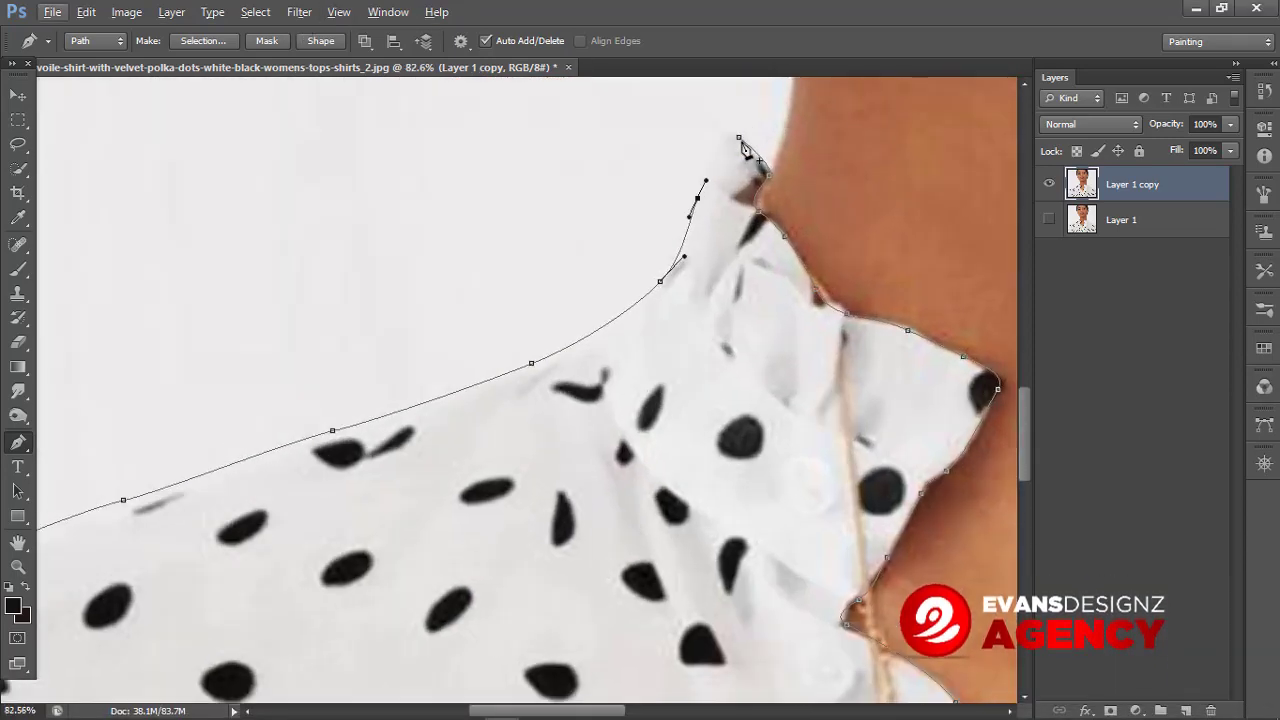
scroll(534, 234, "down", 6)
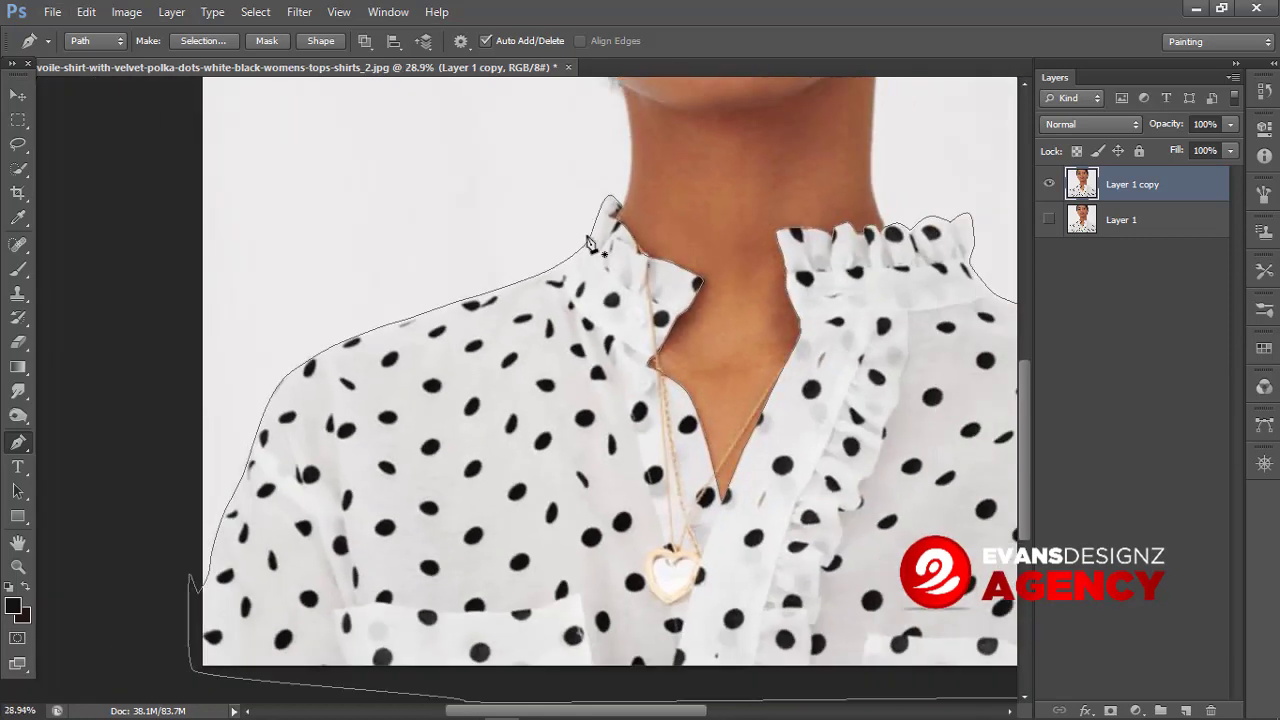
scroll(530, 248, "down", 2)
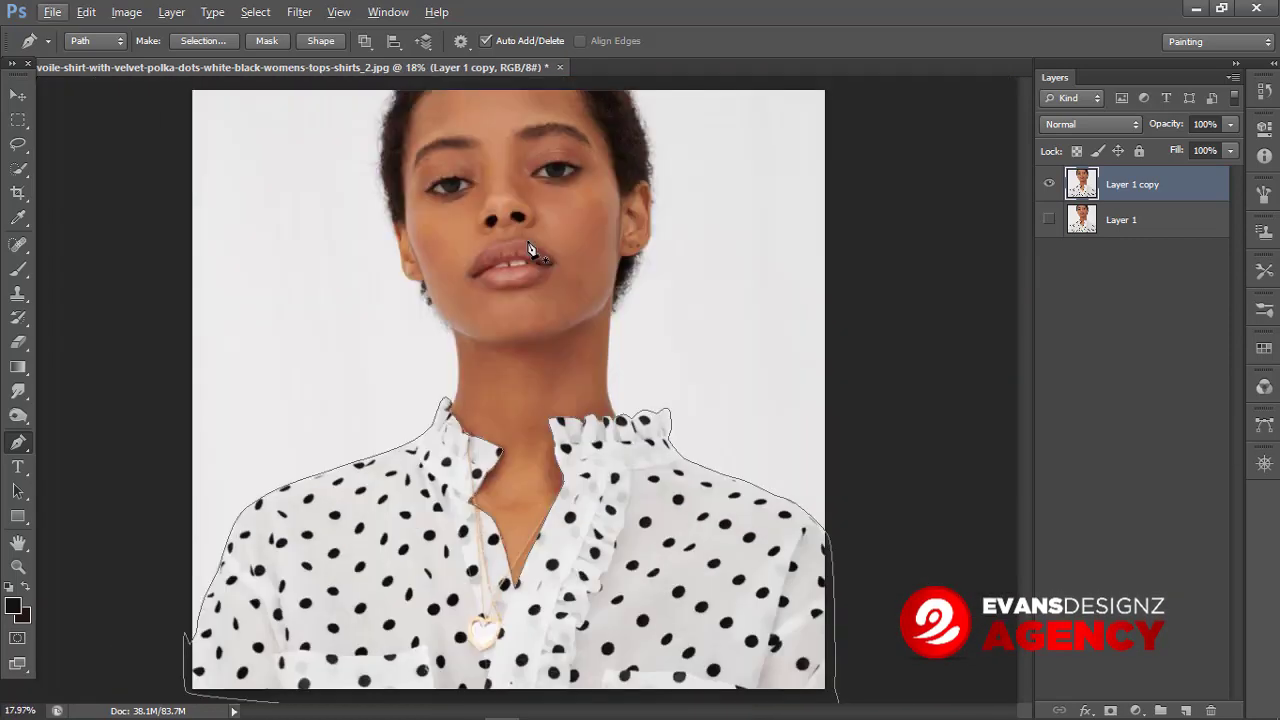
scroll(510, 560, "up", 2)
scroll(500, 450, "down", 1)
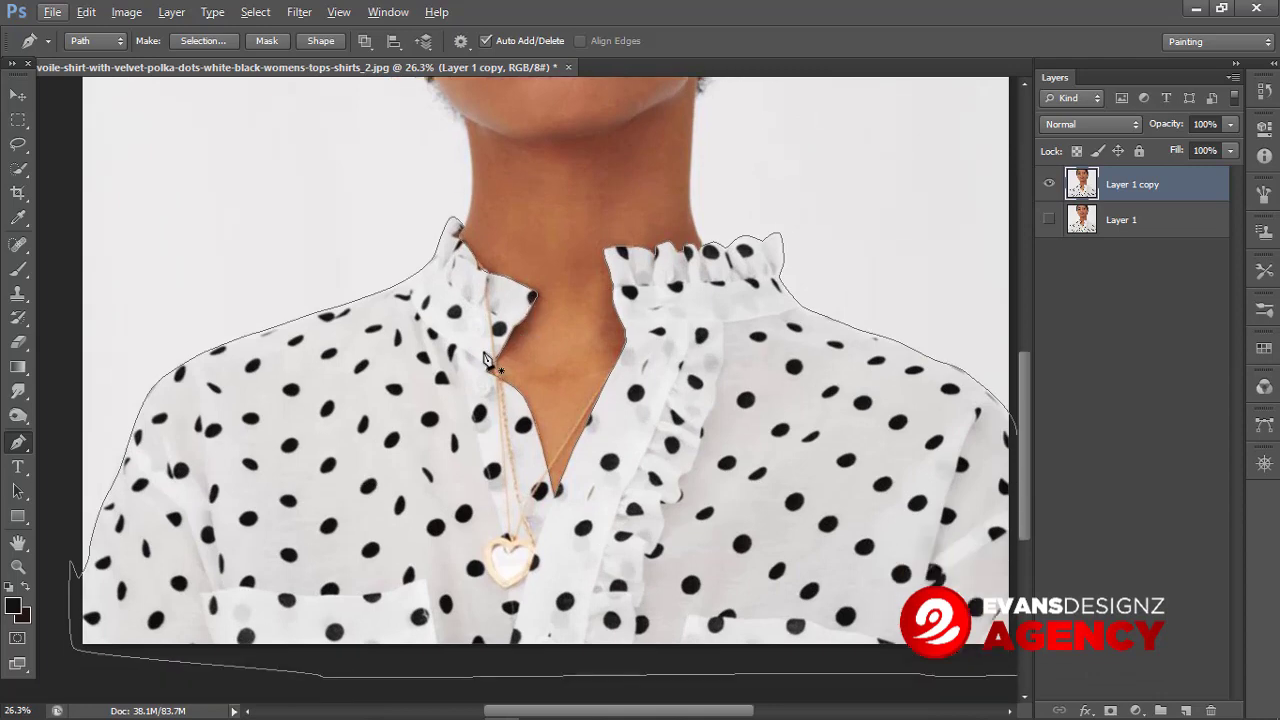
Step: Convert the shirt path into a selection with a feather radius of 0 pixels
right_click(486, 340)
left_click(558, 426)
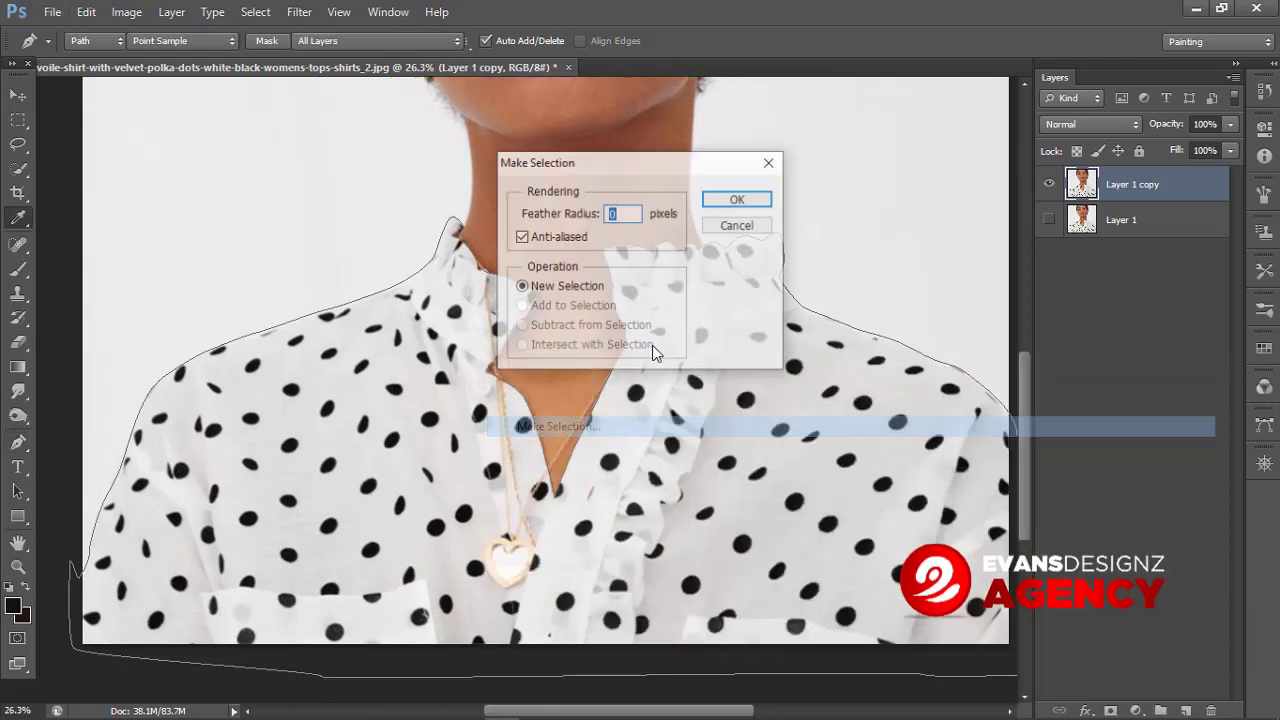
left_click(737, 198)
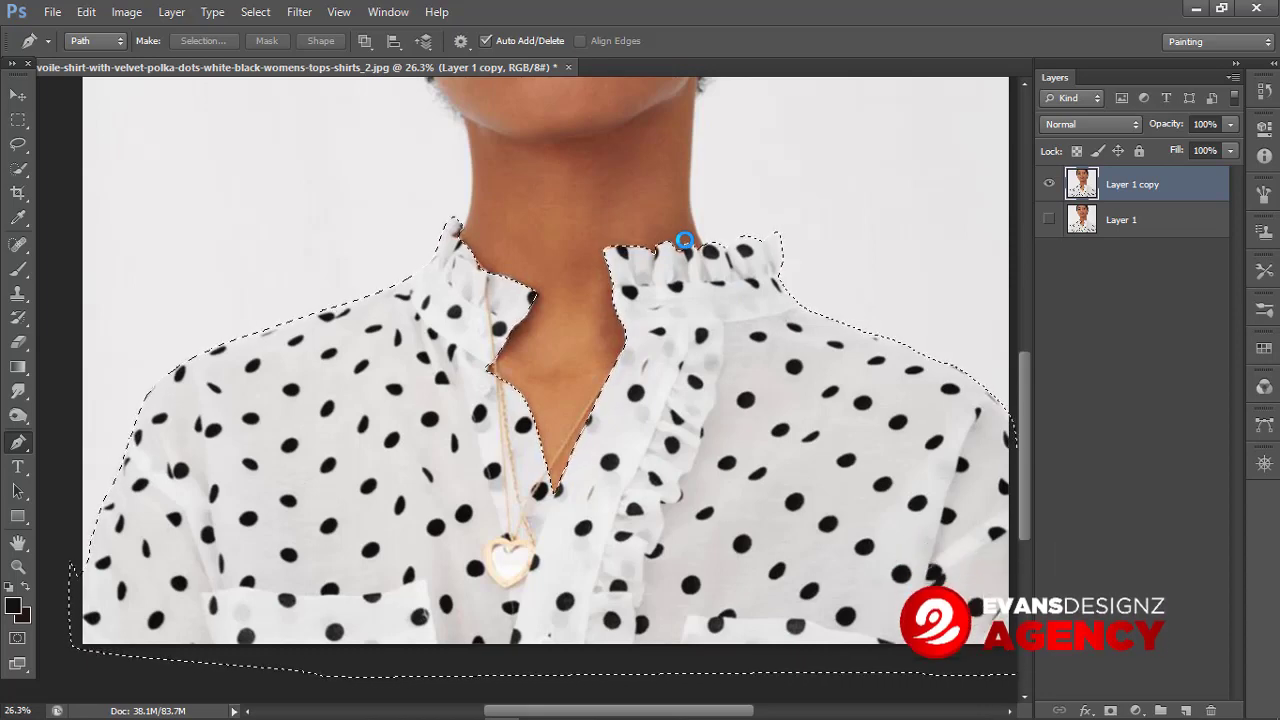
Step: Use Color Range with fuzziness 95 to sample the black polka dots inside the shirt selection
left_click(255, 12)
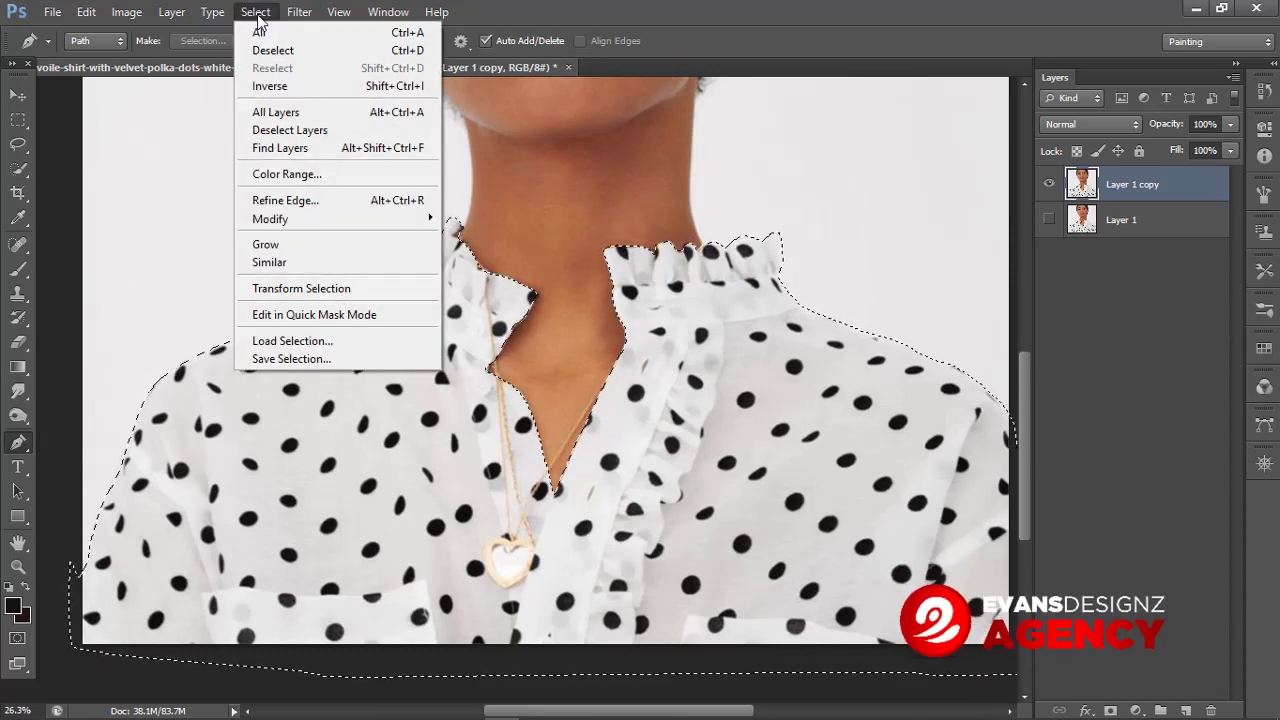
left_click(300, 174)
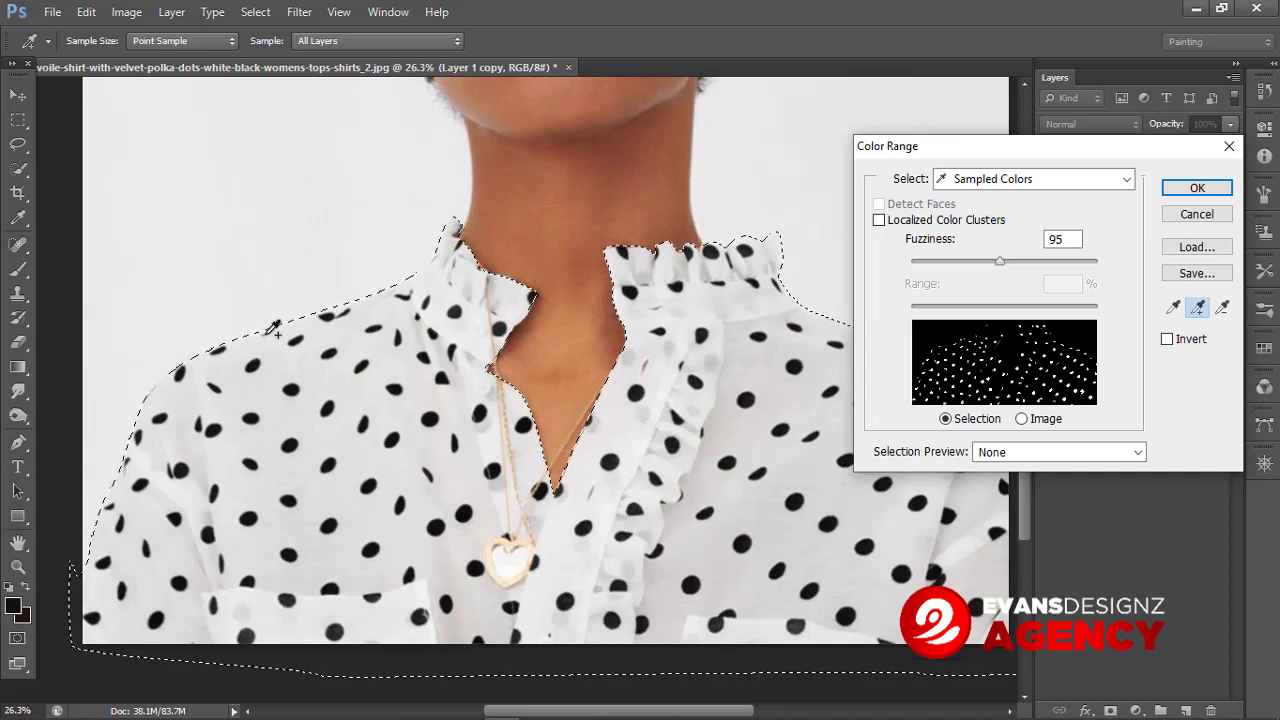
left_click(232, 342)
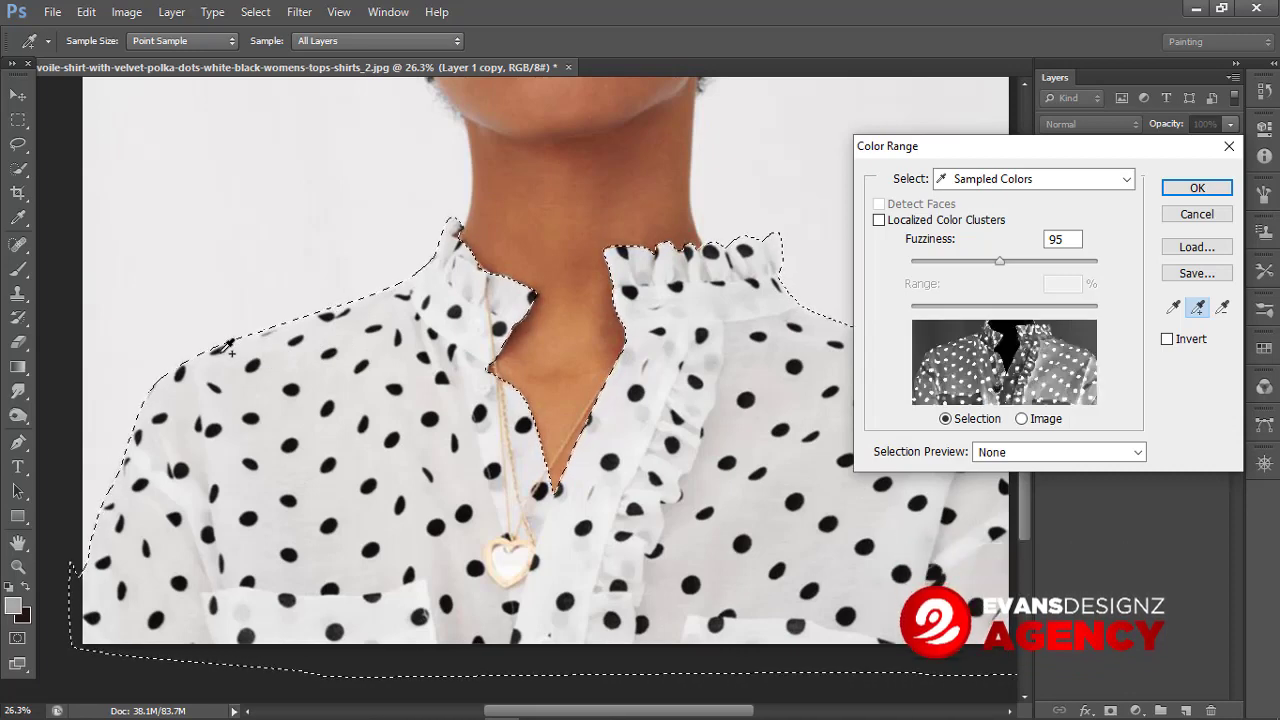
key("ctrl")
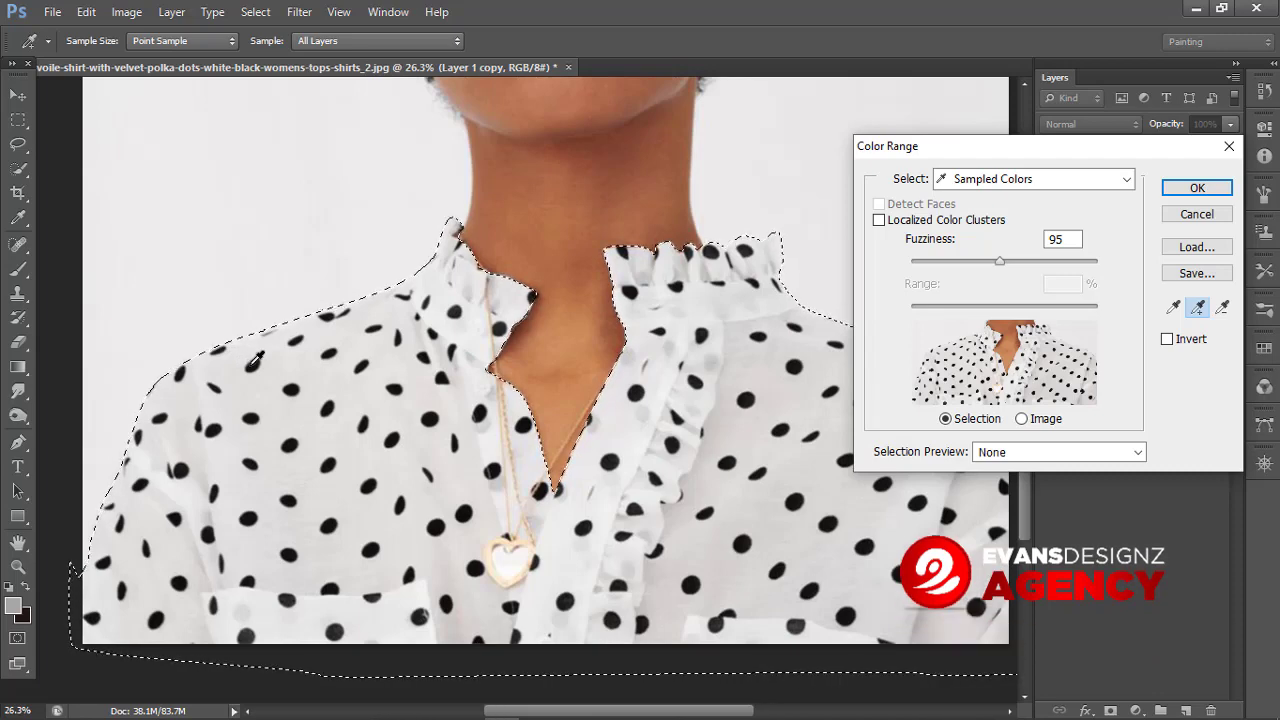
key("alt")
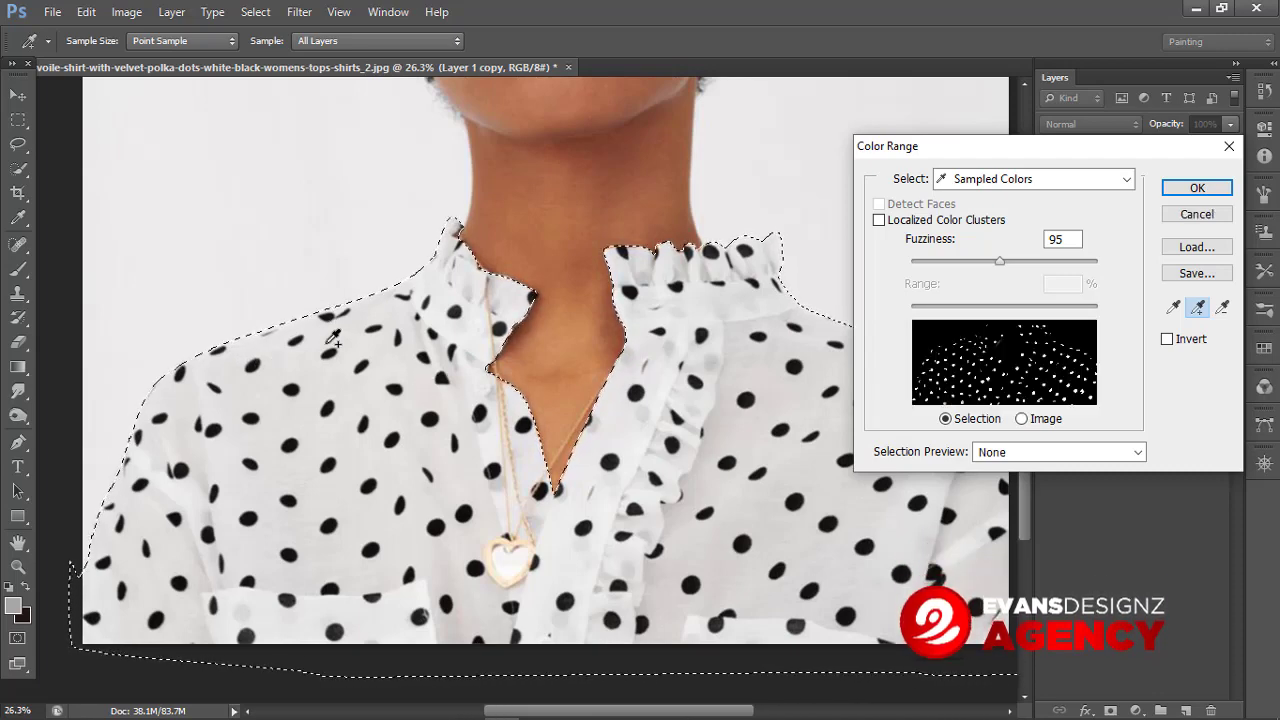
left_click(252, 368)
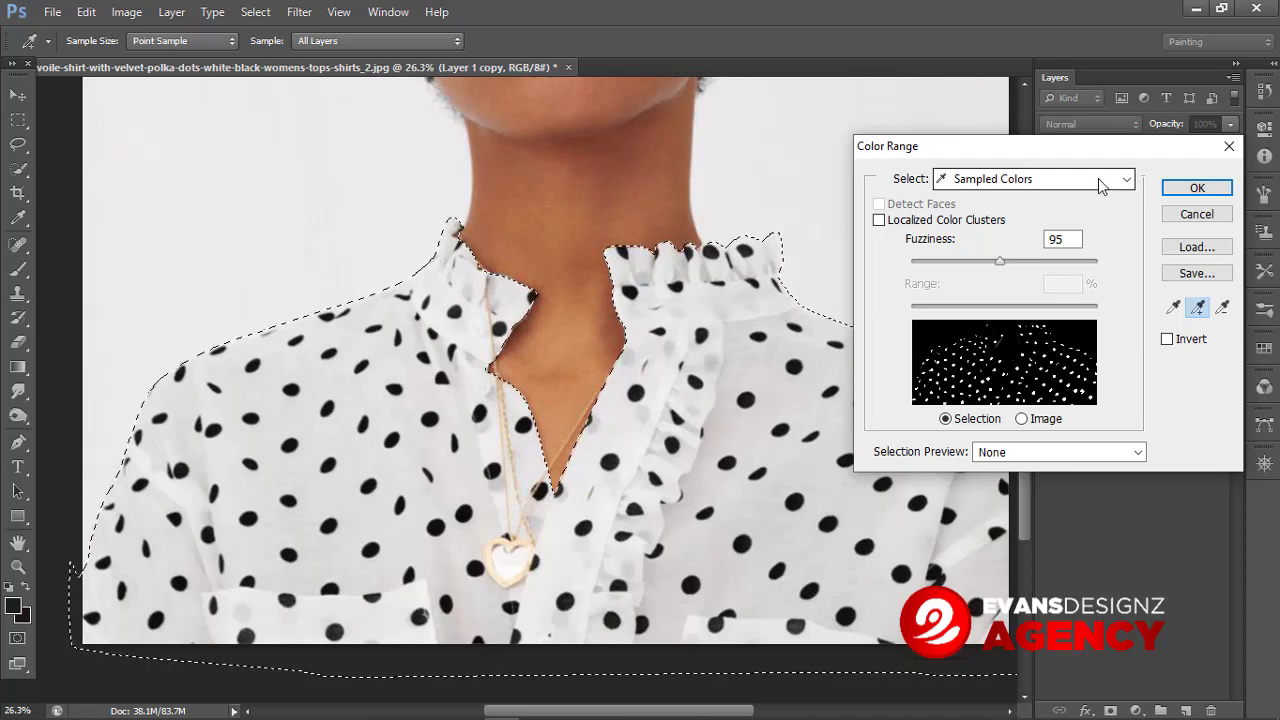
left_click(1196, 189)
key("p")
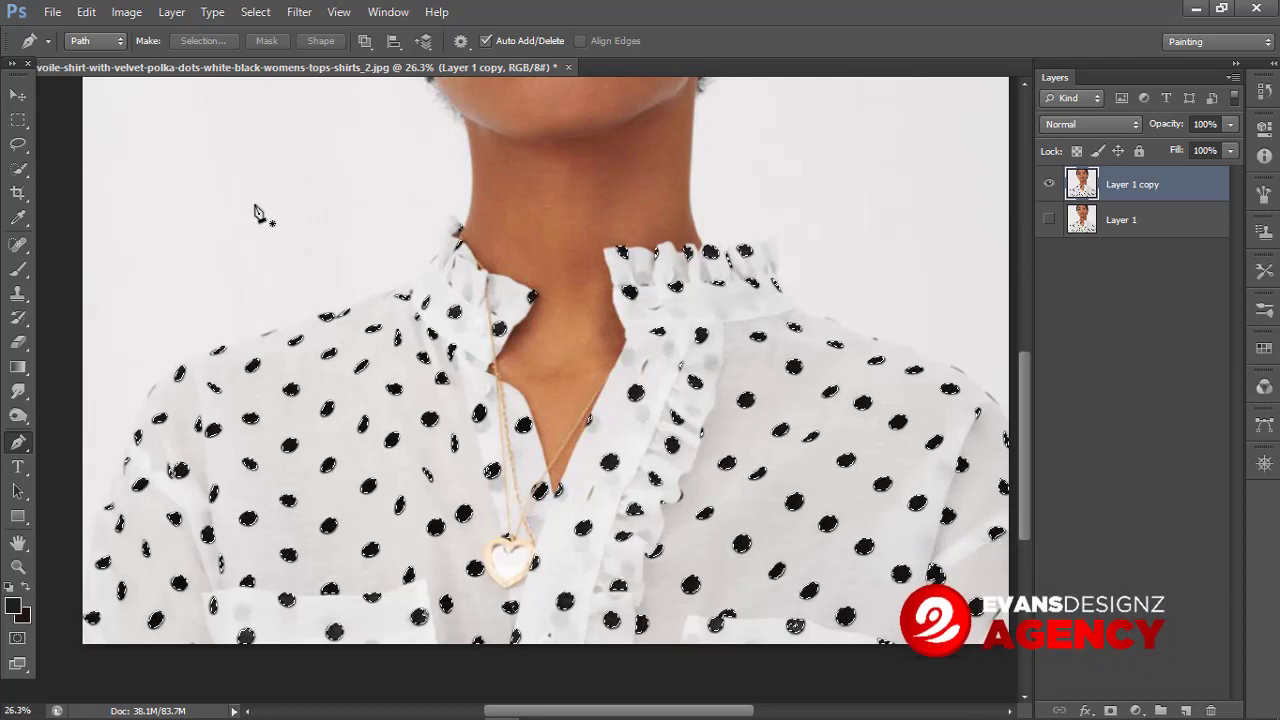
Step: Expand the polka-dot selection using Modify > Expand
left_click(251, 17)
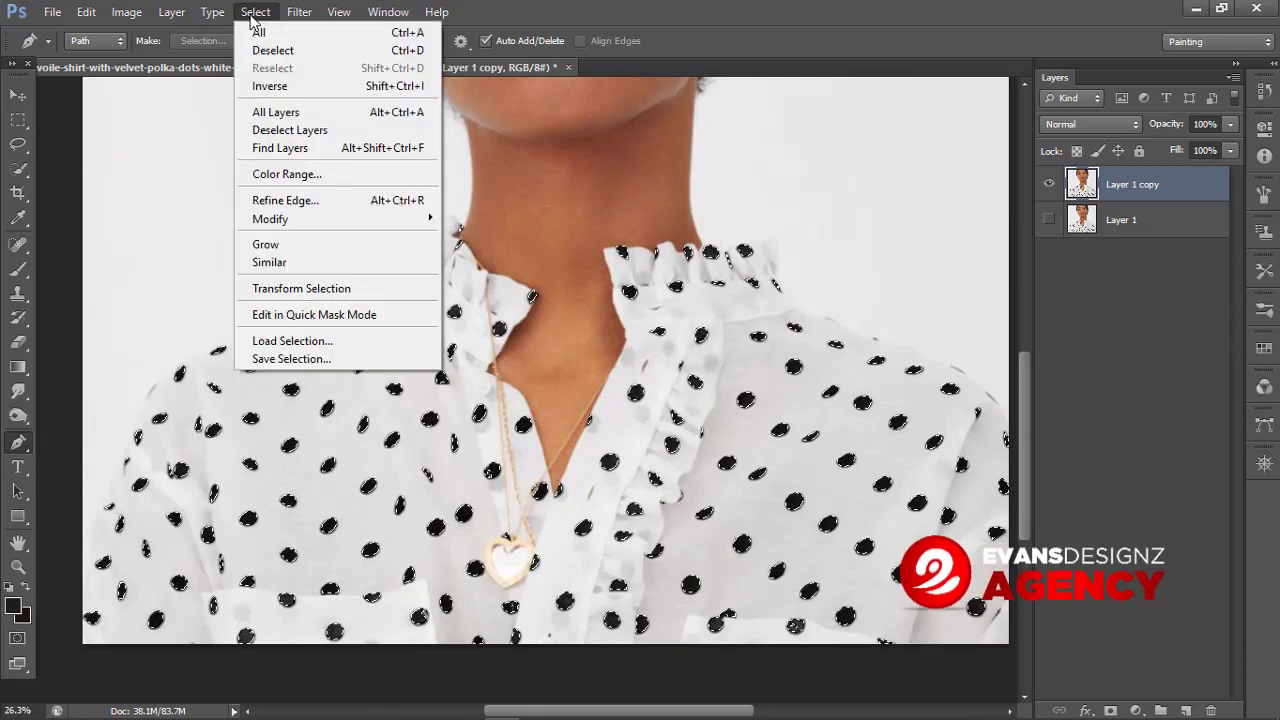
mouse_move(326, 222)
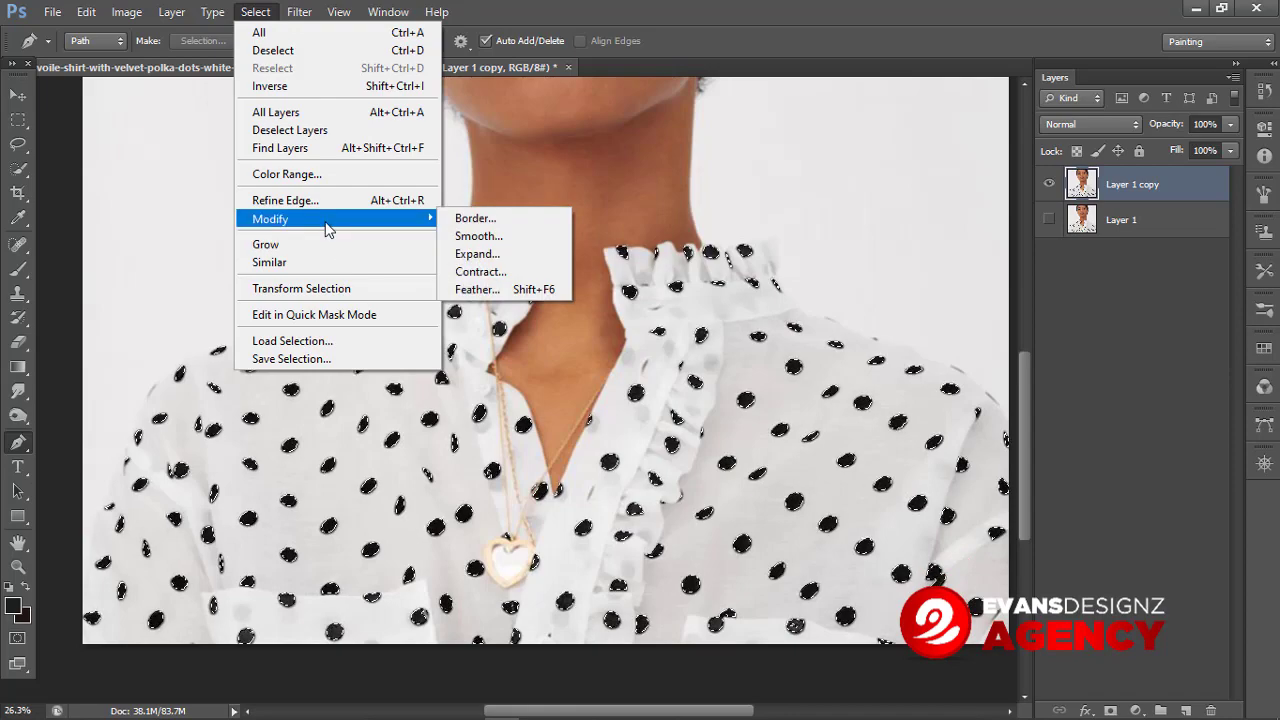
left_click(477, 253)
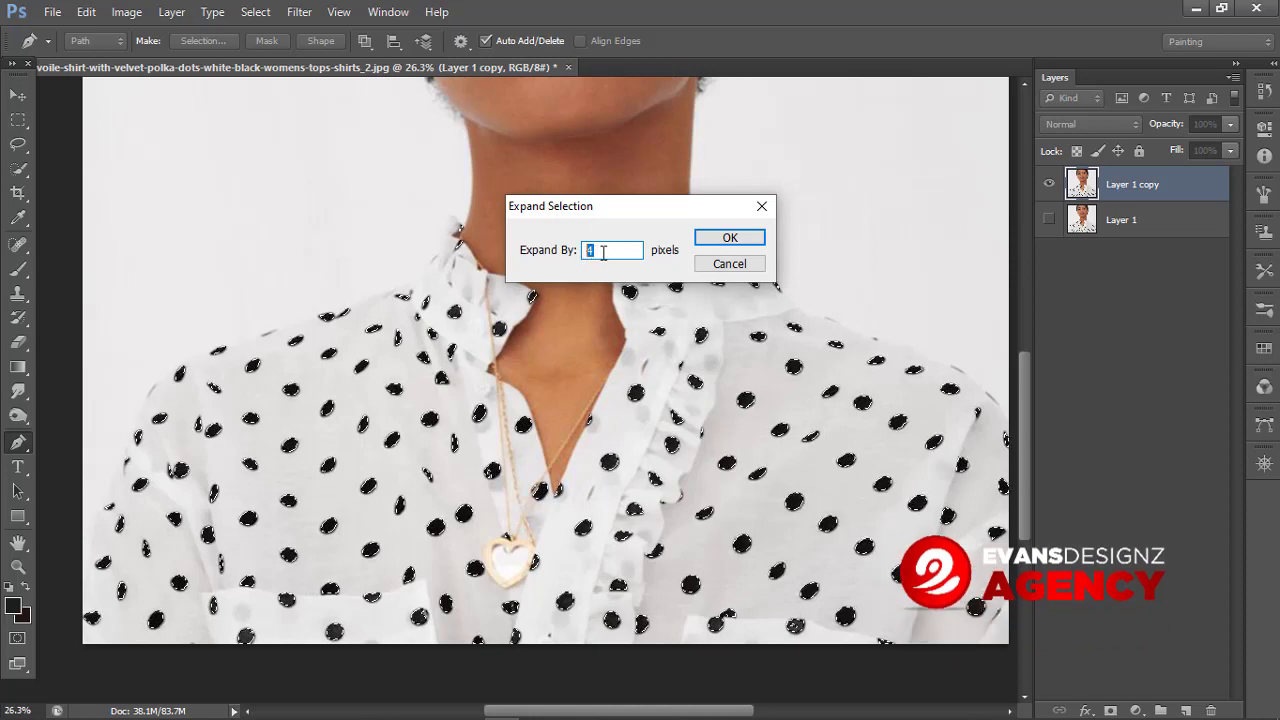
left_click(721, 239)
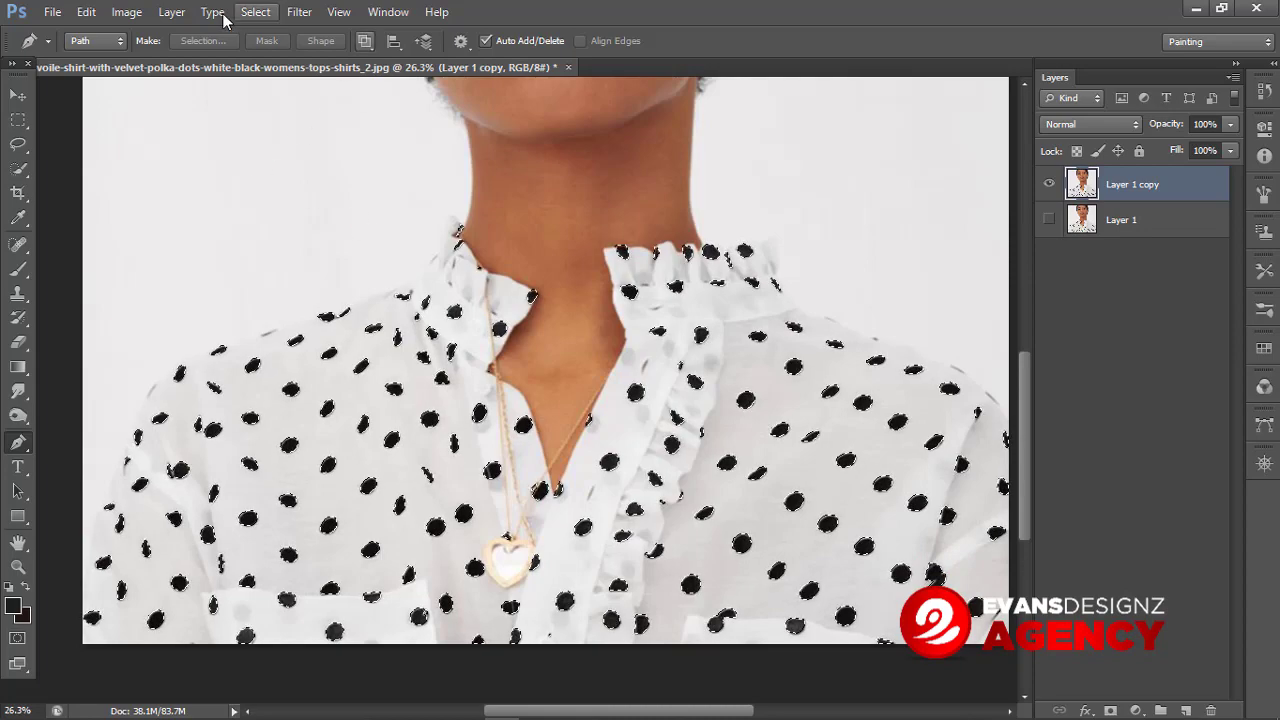
Step: Fill the expanded dot selection with Content-Aware contents at Normal mode and 100% opacity
left_click(86, 11)
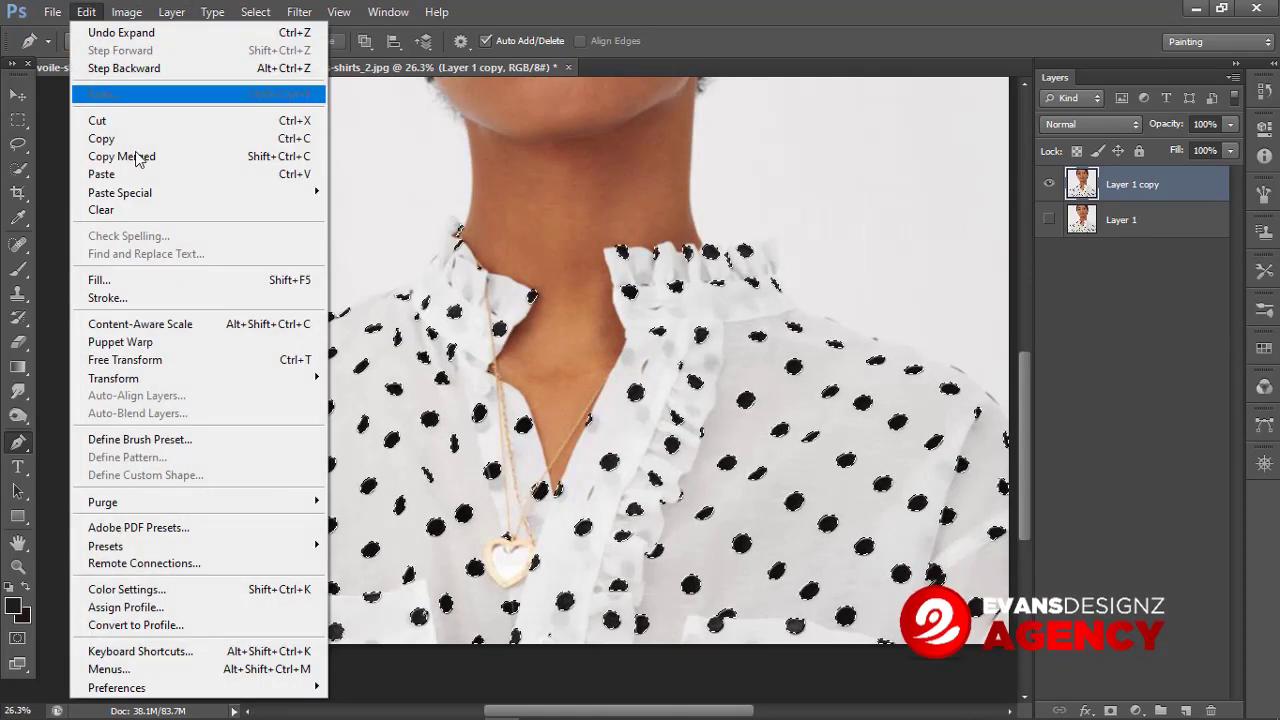
left_click(107, 281)
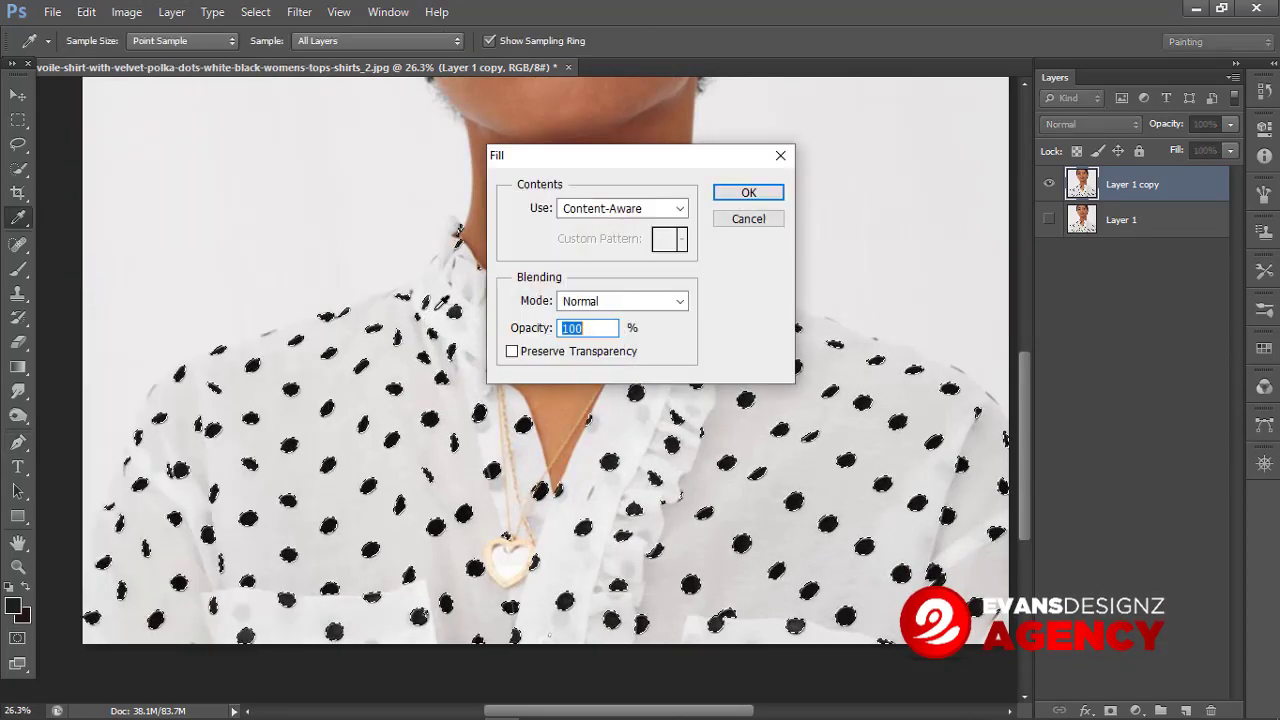
left_click(565, 209)
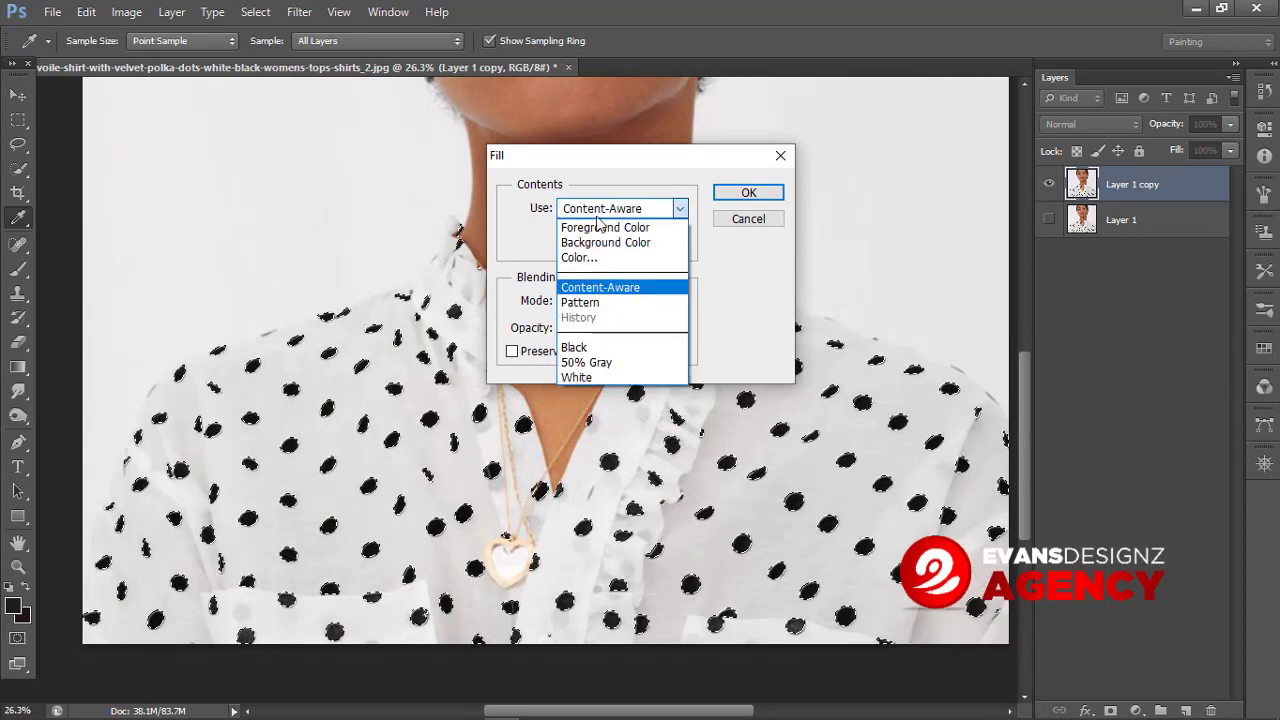
left_click(604, 210)
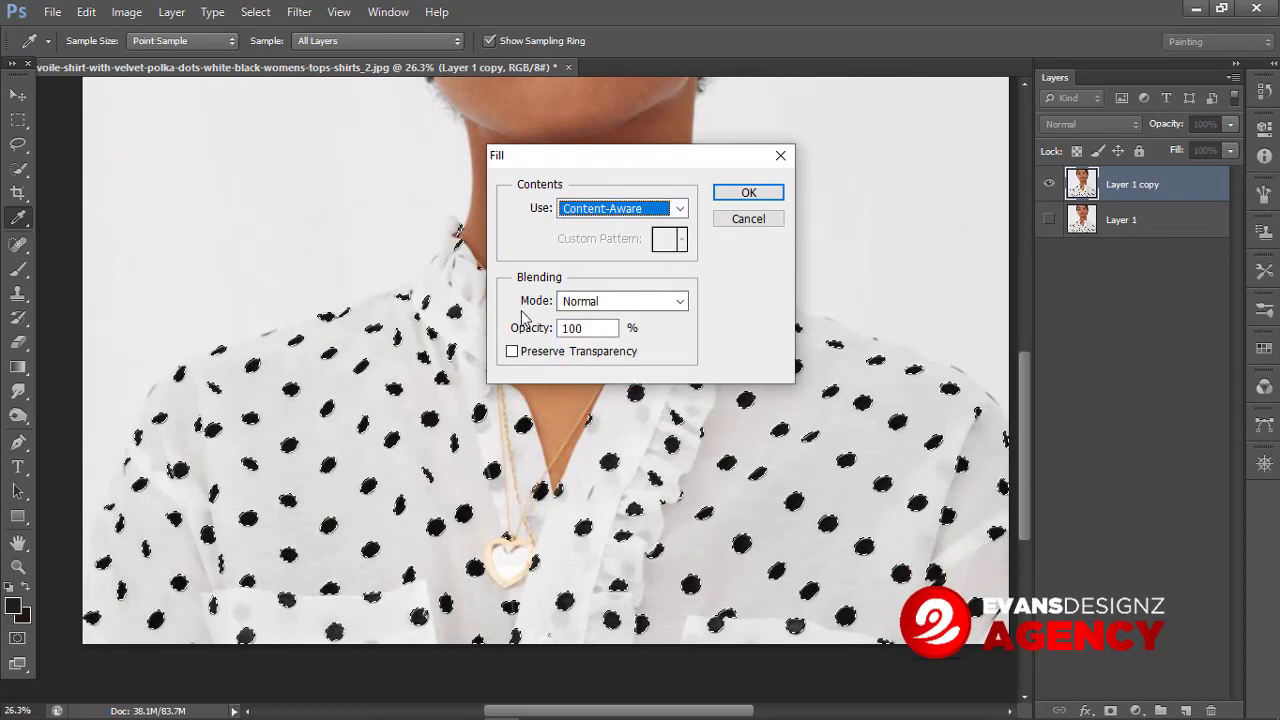
left_click(602, 302)
key("Escape")
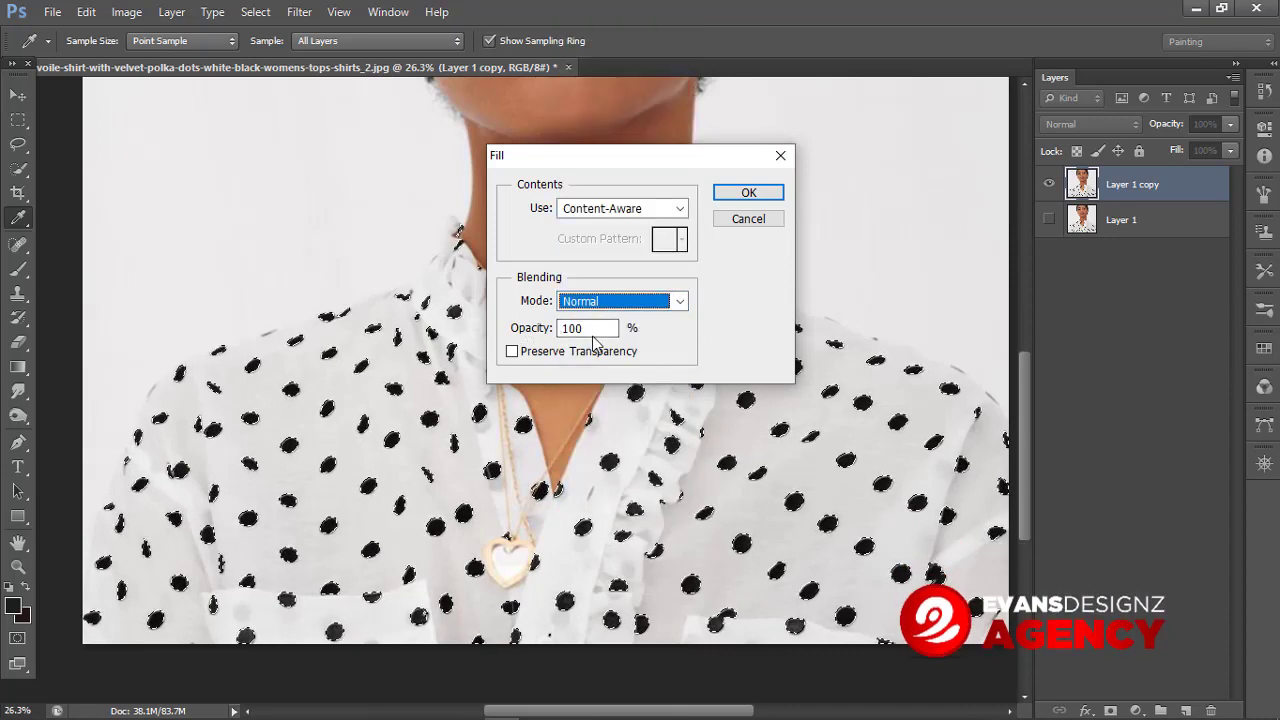
left_click(748, 192)
Step: Switch to the Lasso tool and deselect the dot selection
key("p")
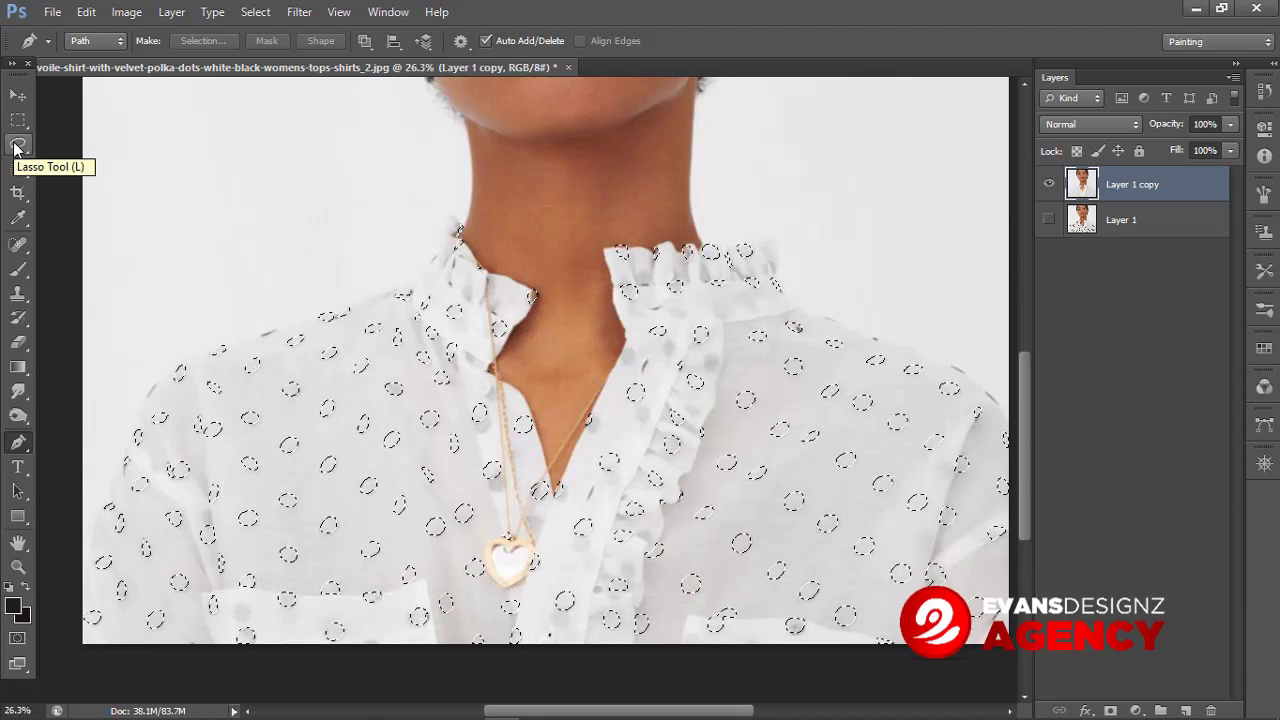
left_click(18, 145)
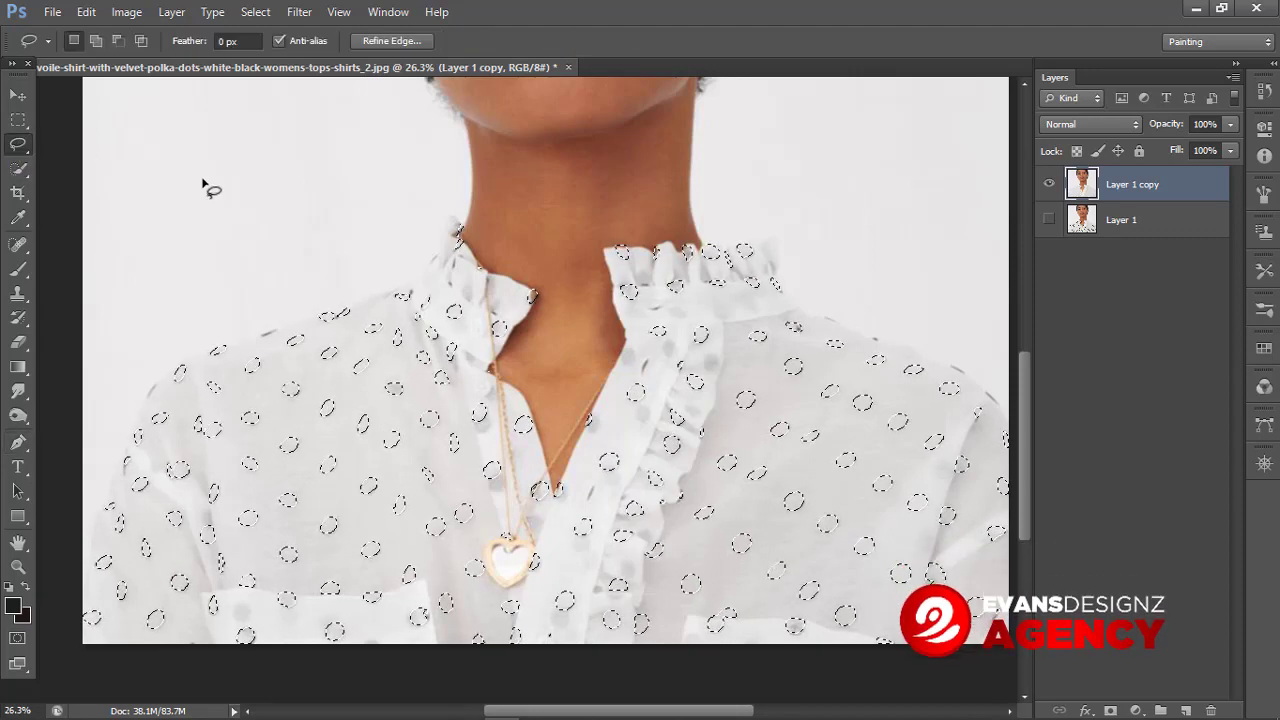
key("ctrl+d")
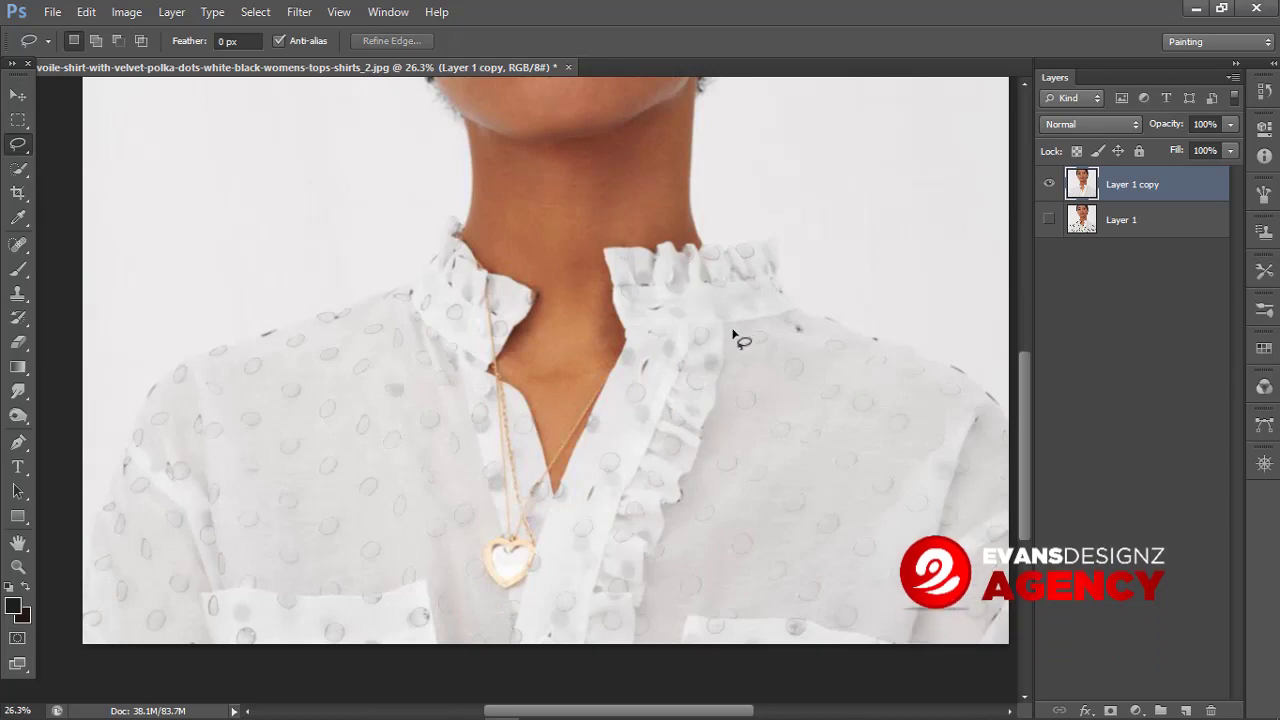
Step: Inspect the filled shirt up close and undo the deselection to restore the dot selection
scroll(415, 350, "up", 2)
scroll(403, 305, "up", 2)
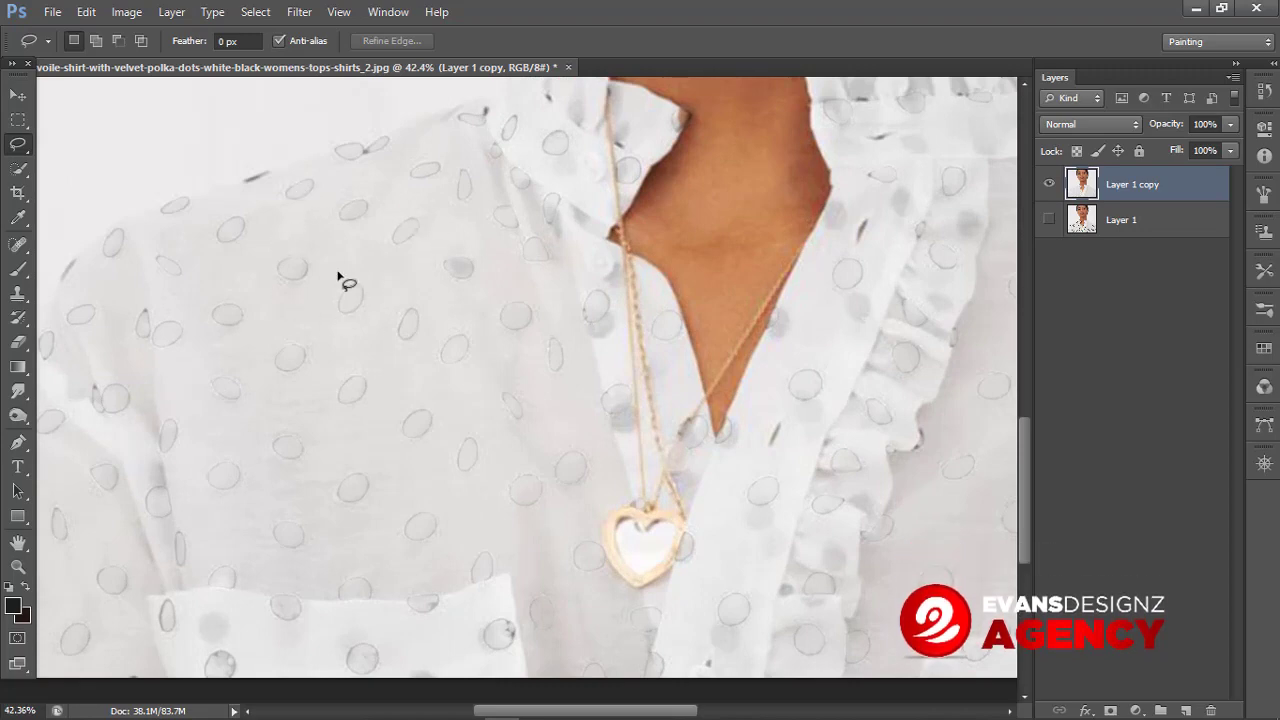
scroll(520, 275, "down", 2)
scroll(482, 286, "down", 1)
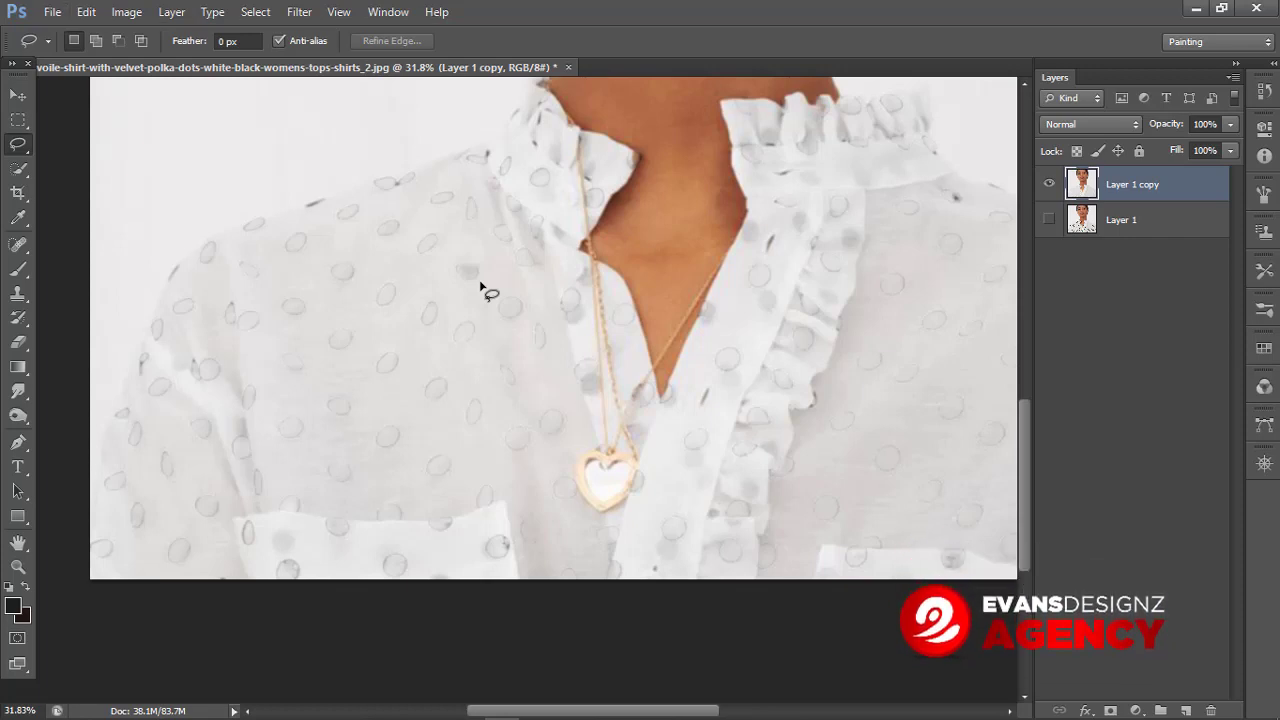
key("ctrl+z")
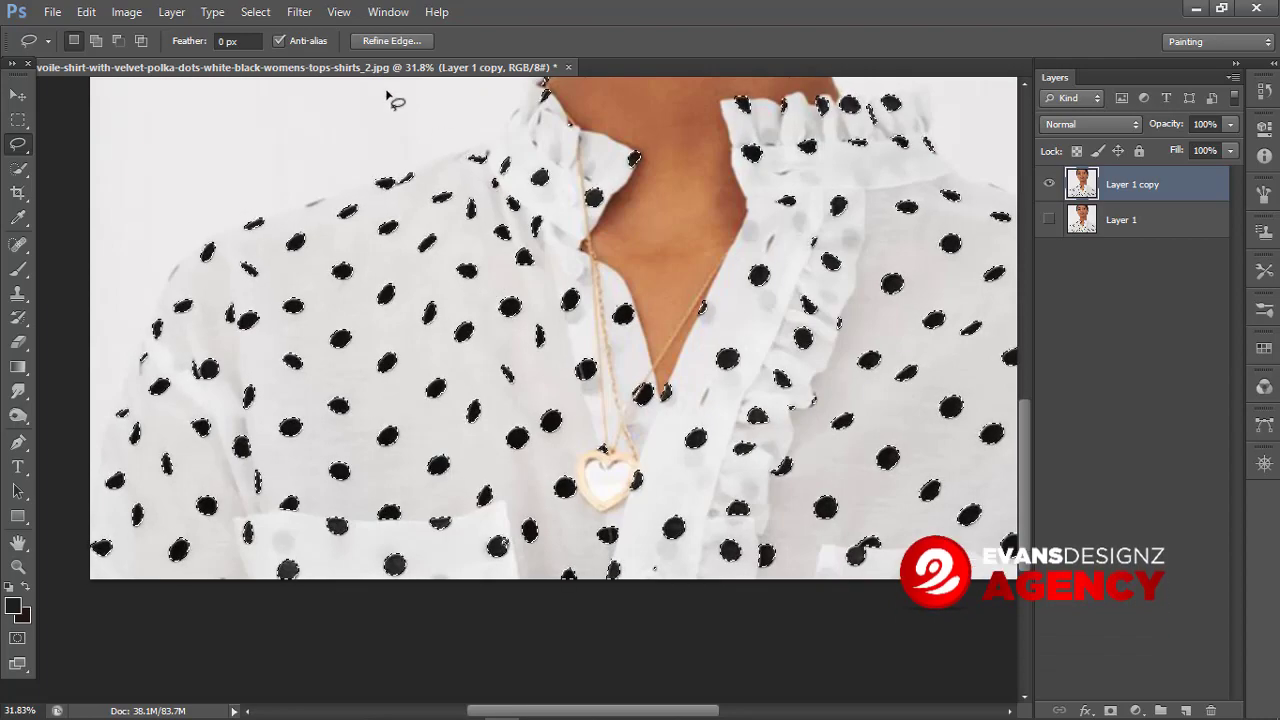
Step: Expand the restored polka-dot selection by 6 pixels
left_click(255, 12)
mouse_move(329, 219)
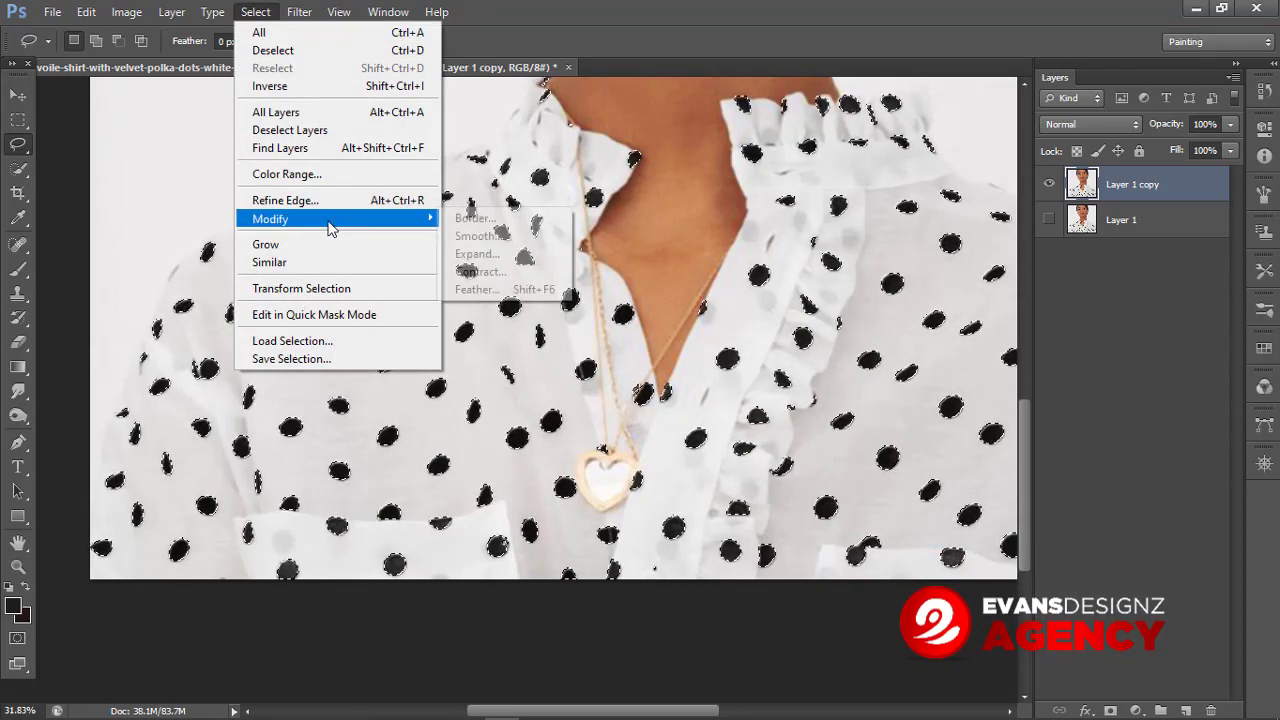
left_click(477, 254)
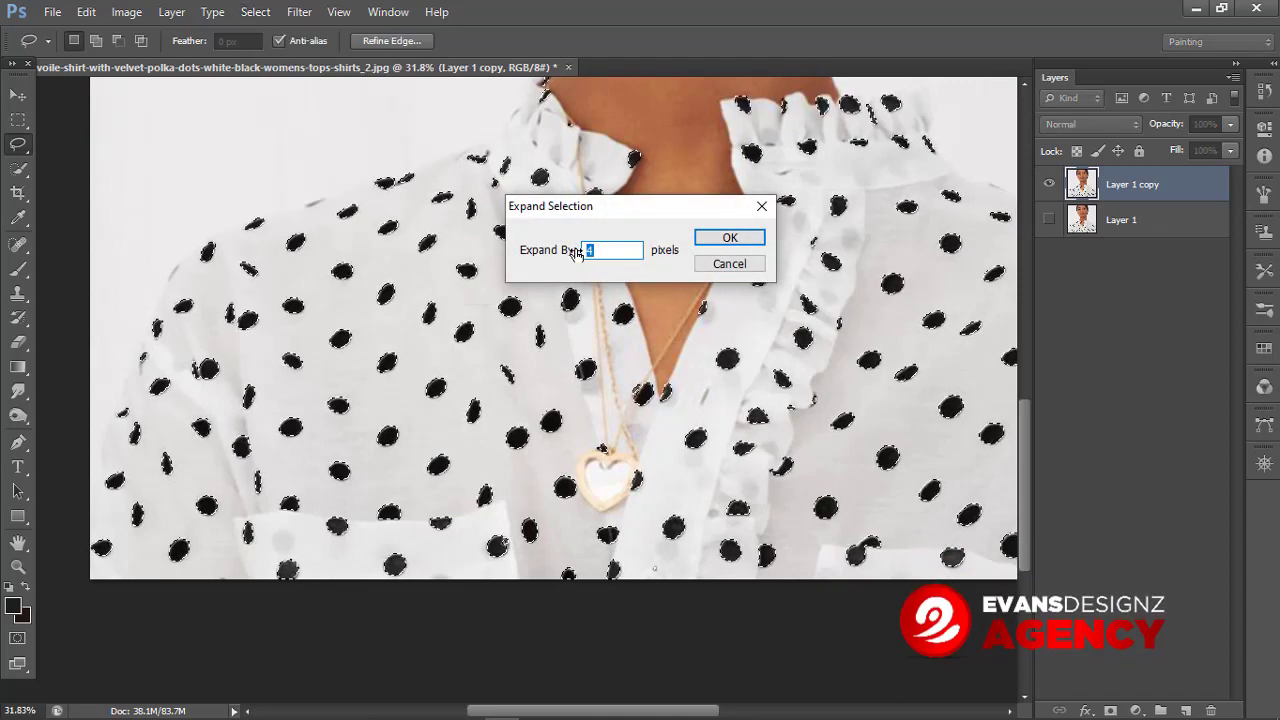
type("6")
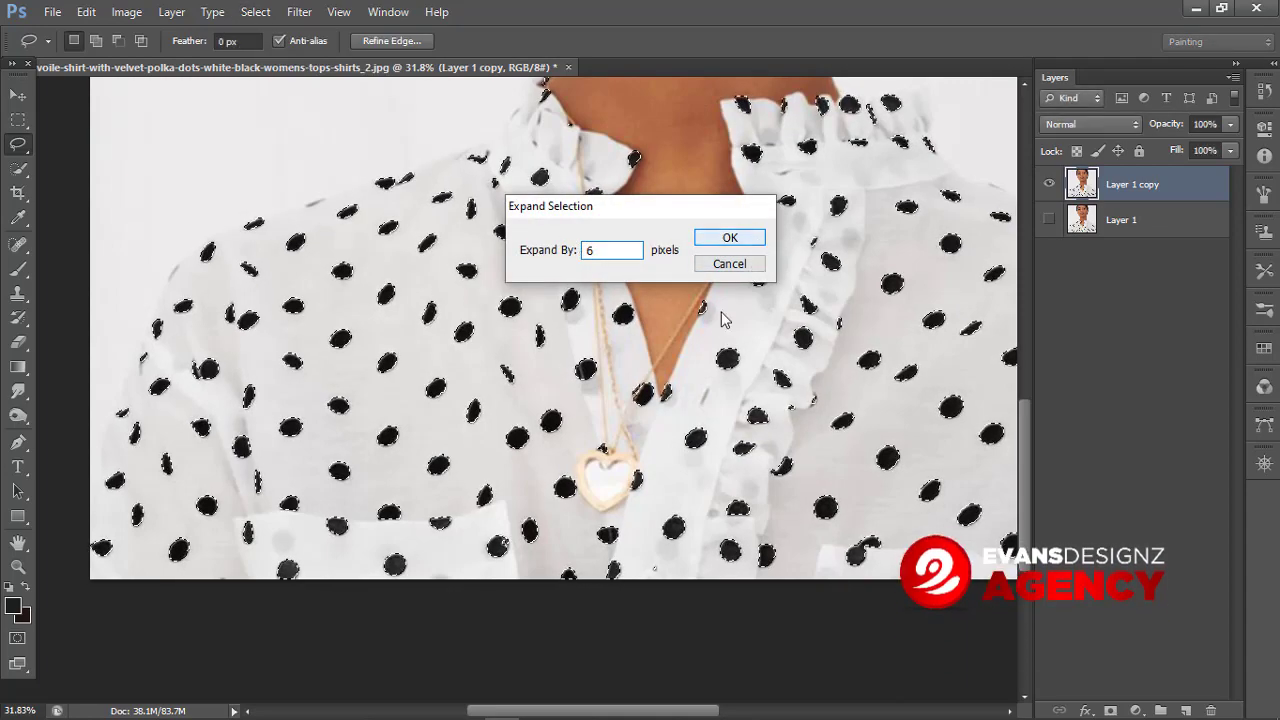
key("Return")
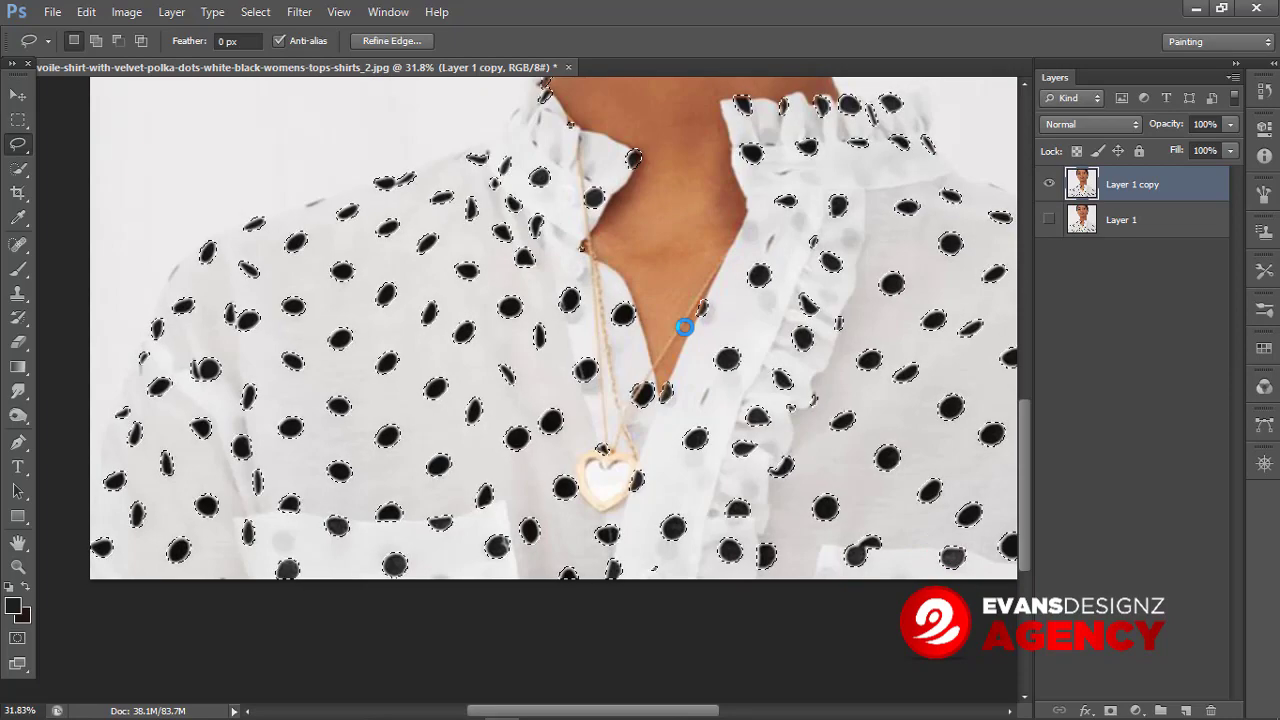
Step: Fill the expanded dot selection with Content-Aware contents at Normal mode and 100% opacity
left_click(86, 12)
left_click(88, 278)
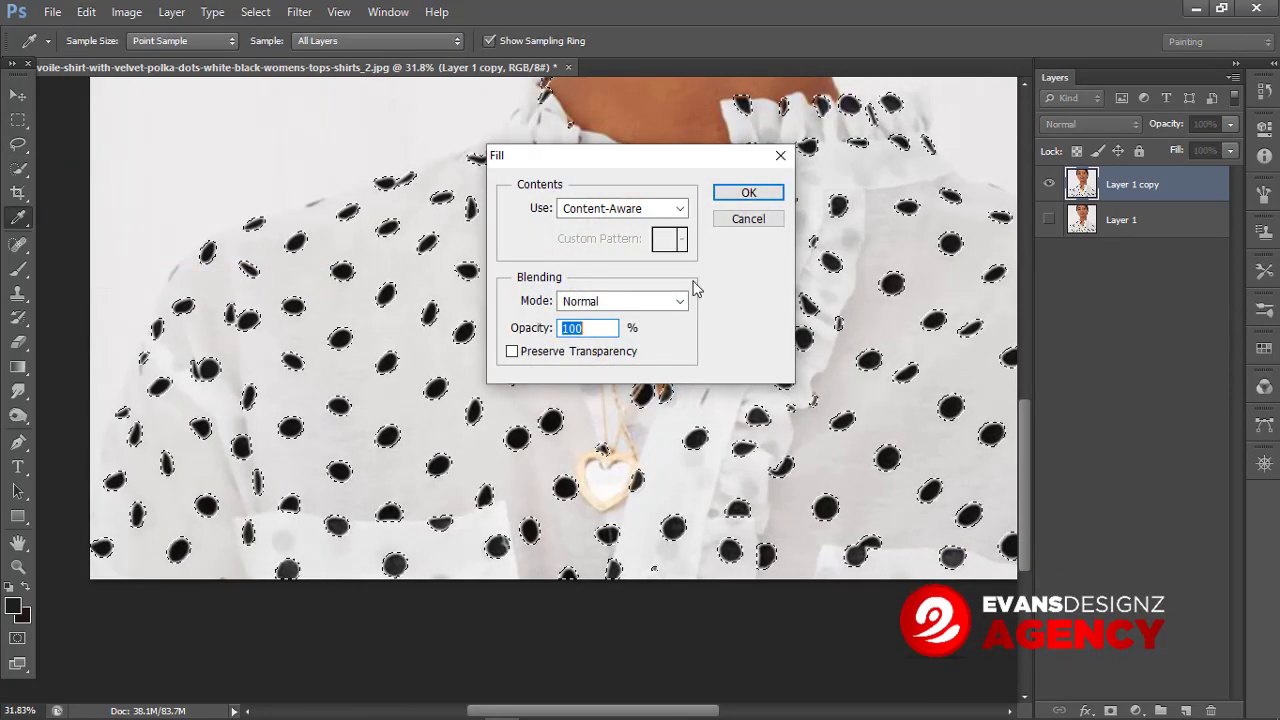
left_click(747, 193)
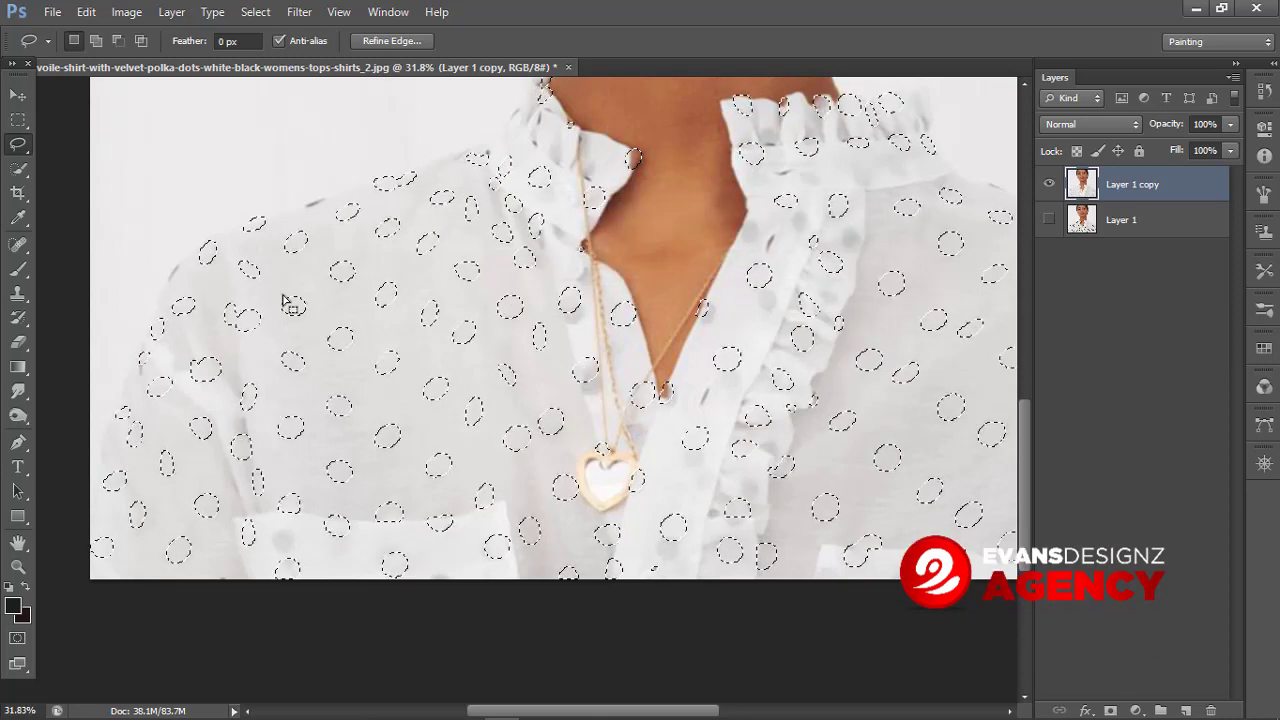
Step: Deselect the dots and inspect the cleaned shirt around the collar
key("ctrl+d")
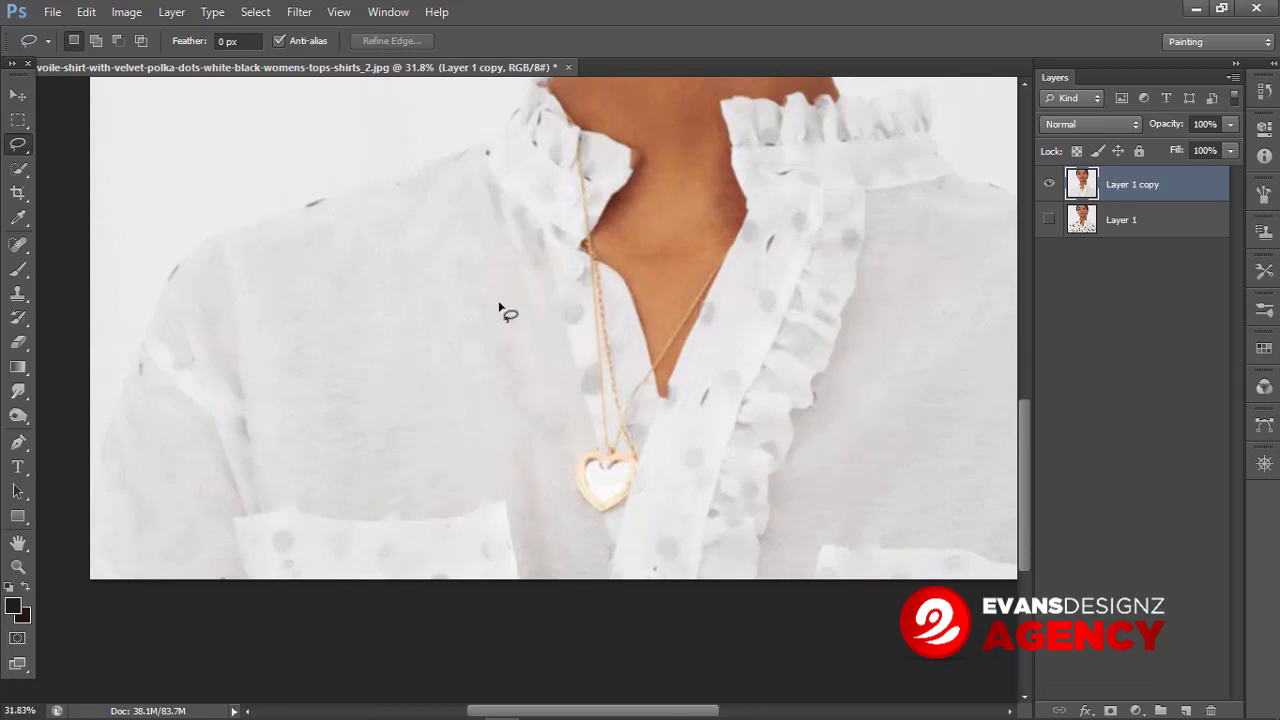
scroll(495, 303, "down", 4)
scroll(503, 386, "up", 4)
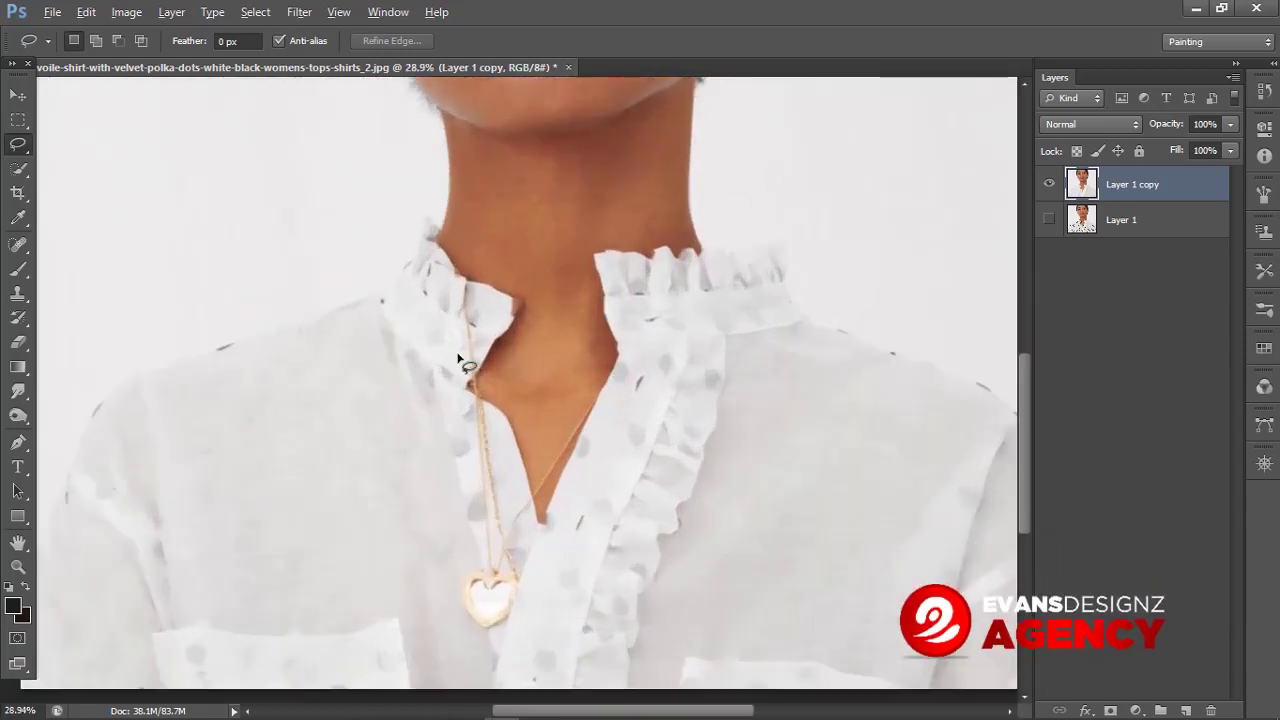
key("alt")
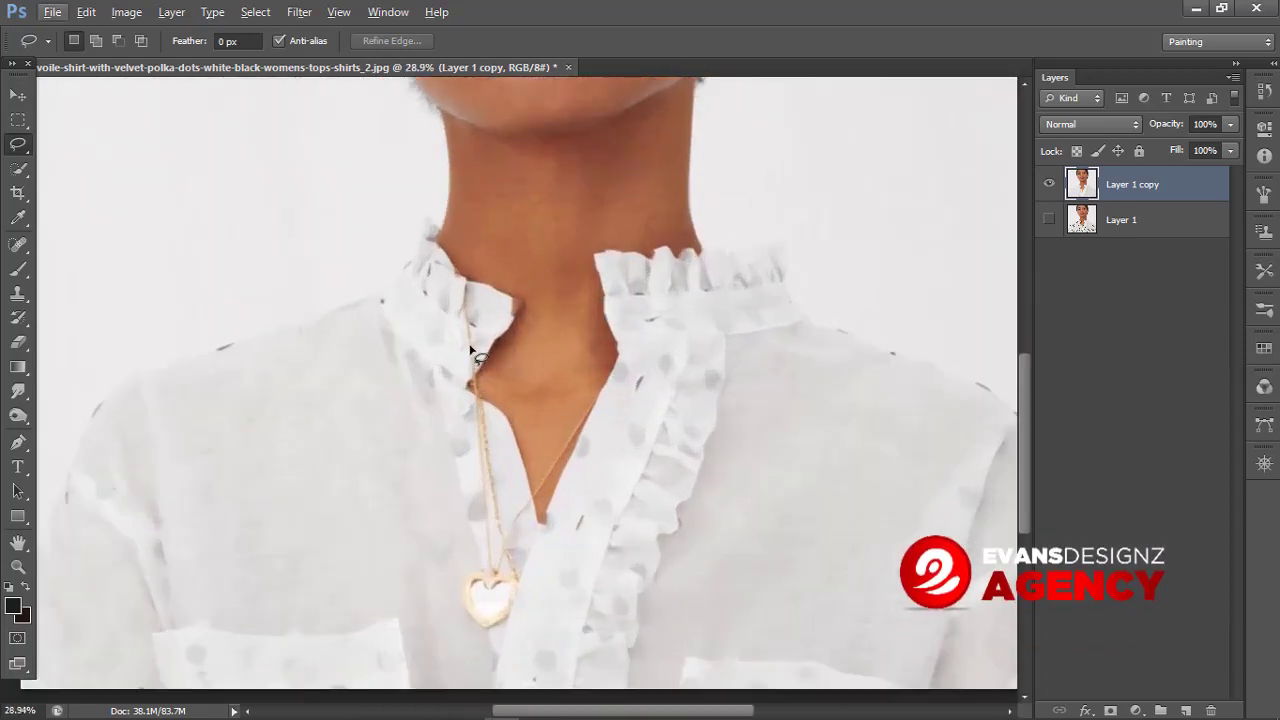